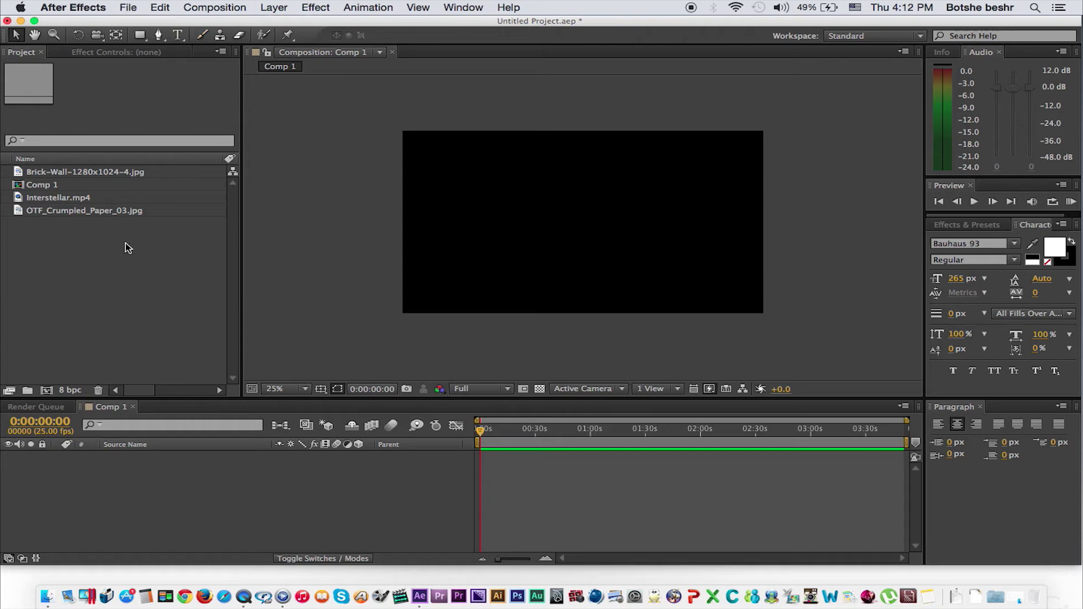
Step: Add a white BOTSHE text layer near the frame centre, then bring in the crumpled paper image
{"action": "left_click", "coordinate": [178, 35]}
{"action": "left_click", "coordinate": [571, 232]}
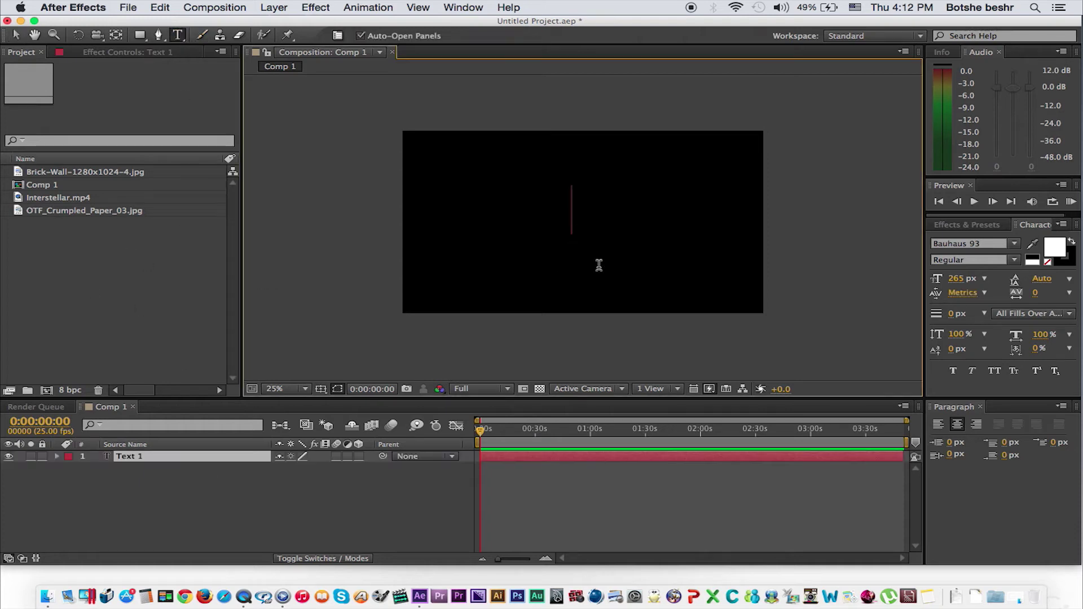
{"action": "type", "text": "BOTSHE"}
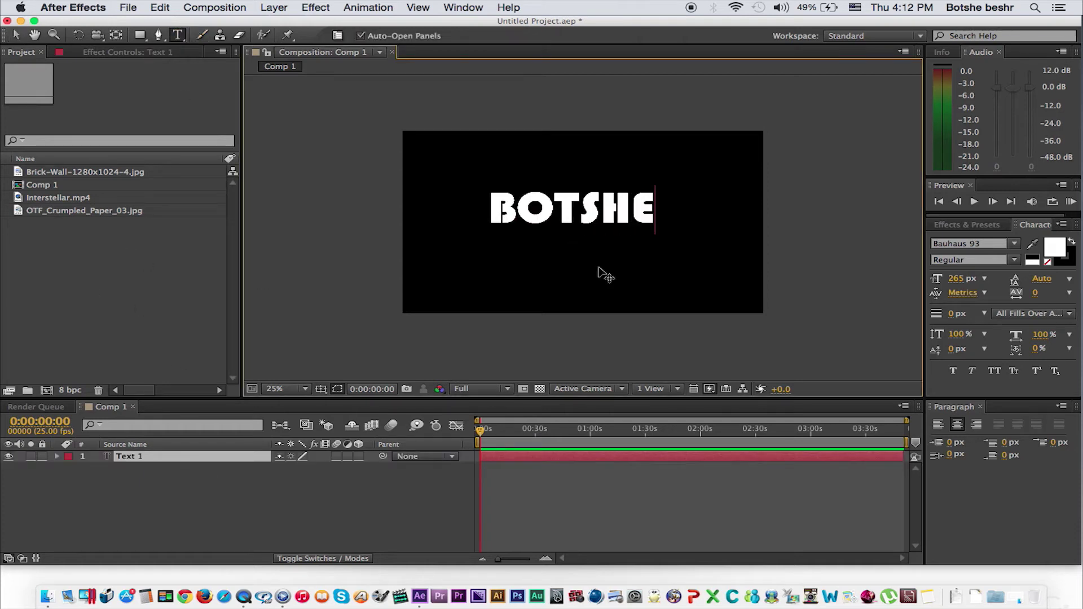
{"action": "left_click", "coordinate": [17, 35]}
{"action": "left_click_drag", "start_coordinate": [575, 212], "coordinate": [584, 214]}
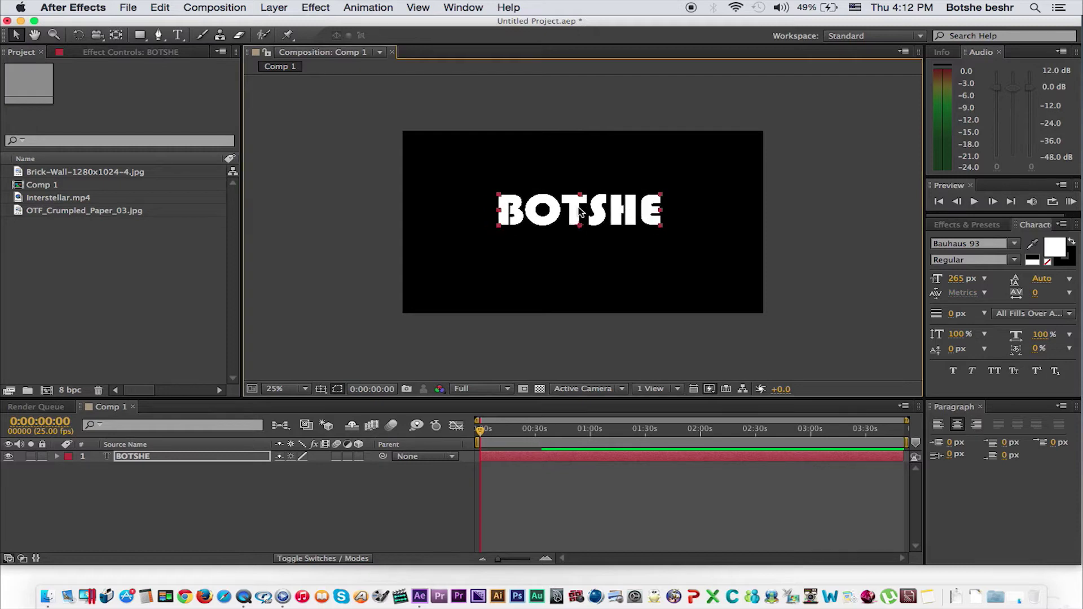
{"action": "left_click_drag", "start_coordinate": [84, 211], "coordinate": [103, 490]}
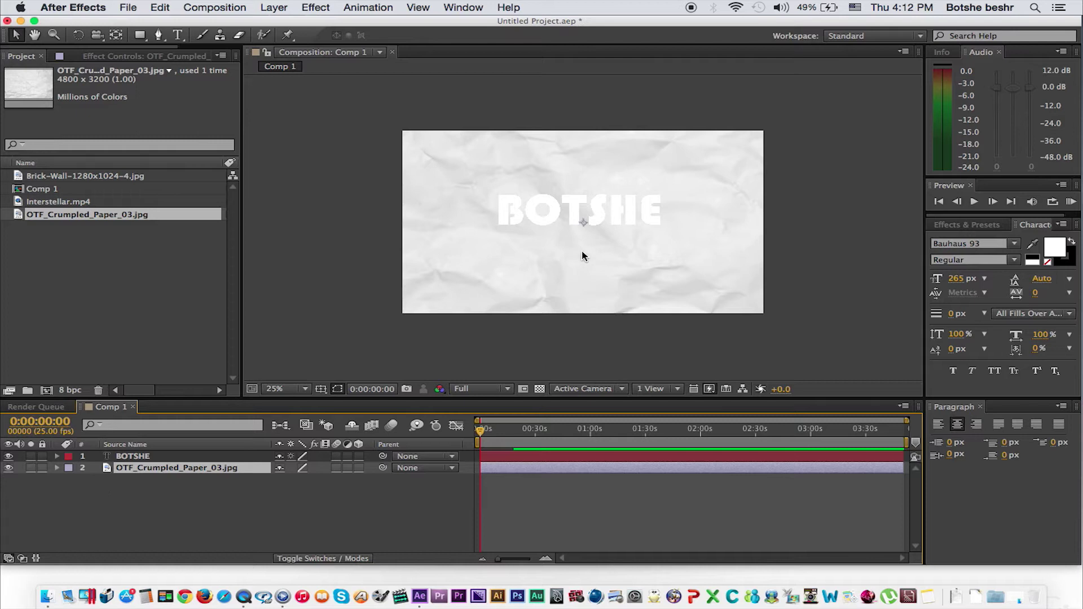
Step: Scale the crumpled paper background down to 41% to fit the frame
{"action": "key", "text": "s"}
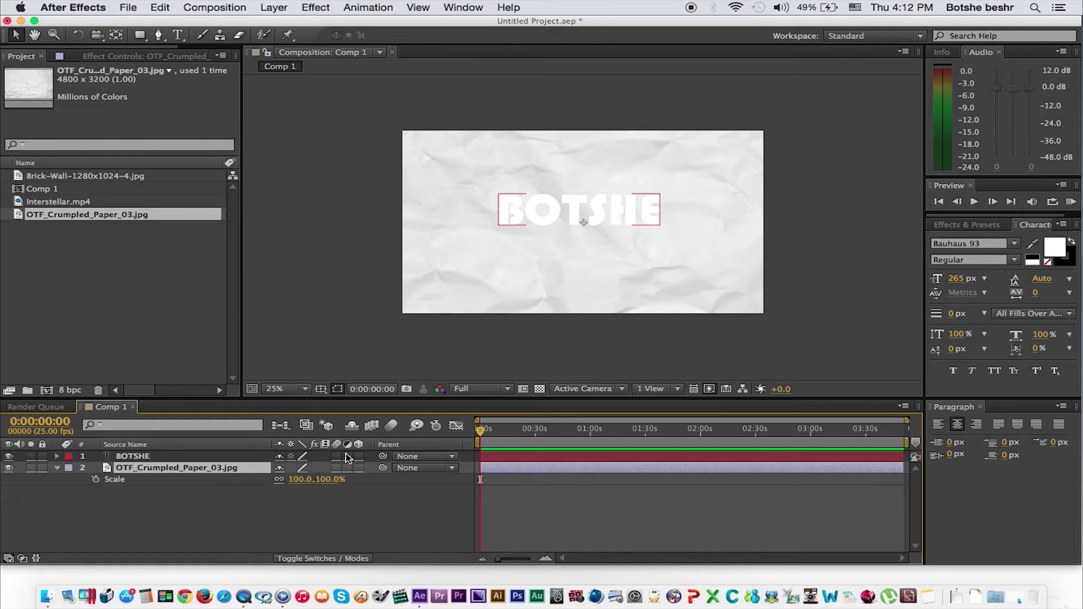
{"action": "left_click_drag", "start_coordinate": [309, 480], "coordinate": [248, 480]}
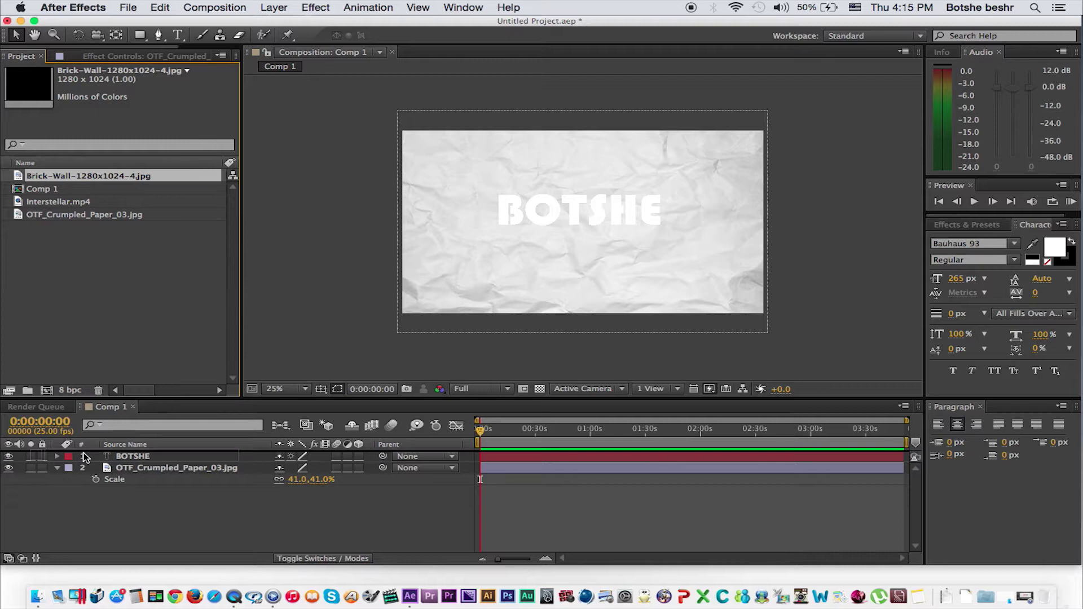
Step: Add the brick-wall image on top at 155% scale and show the Modes columns
{"action": "left_click_drag", "start_coordinate": [85, 443], "coordinate": [85, 457]}
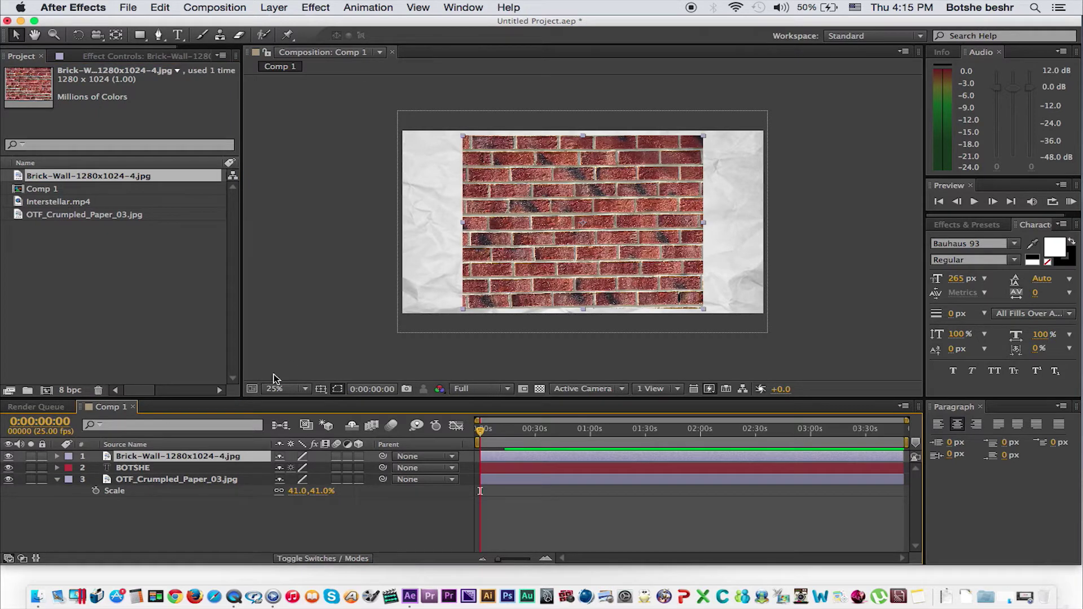
{"action": "key", "text": "s"}
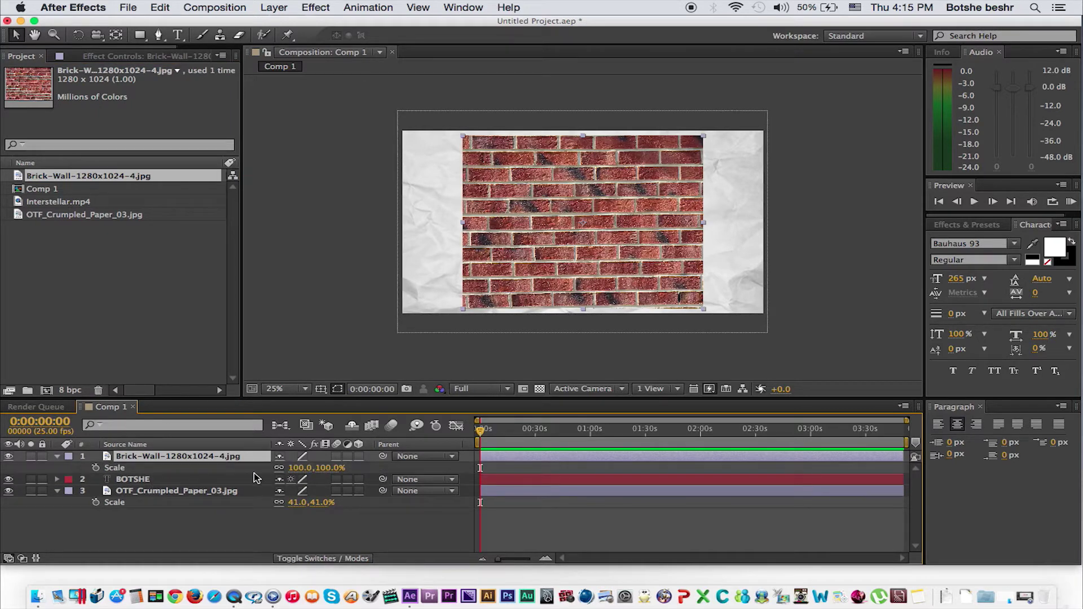
{"action": "left_click_drag", "start_coordinate": [296, 467], "coordinate": [337, 468]}
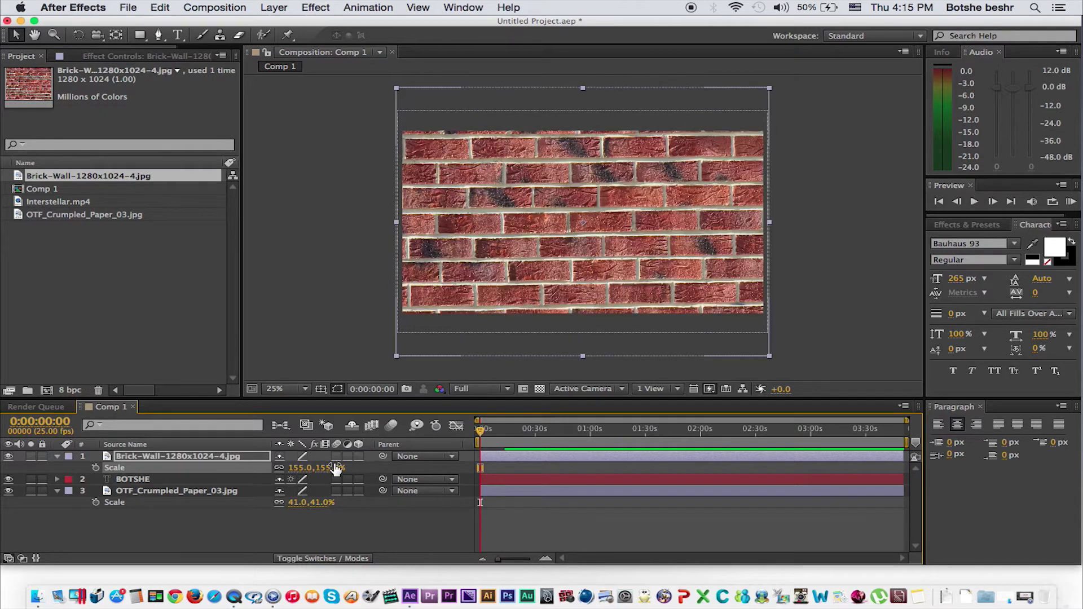
{"action": "left_click", "coordinate": [45, 552]}
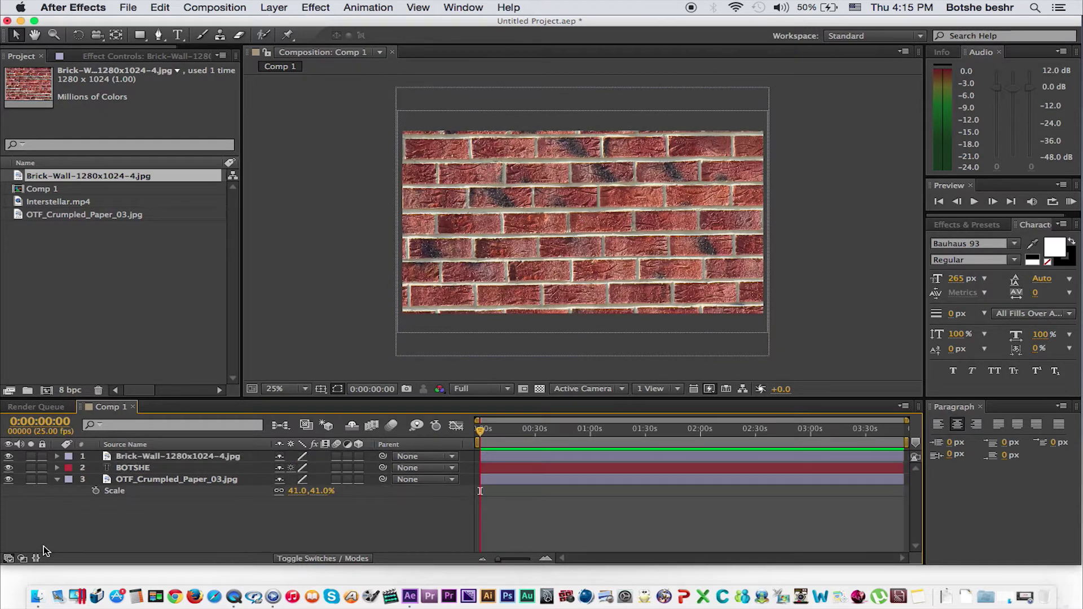
{"action": "left_click", "coordinate": [21, 558]}
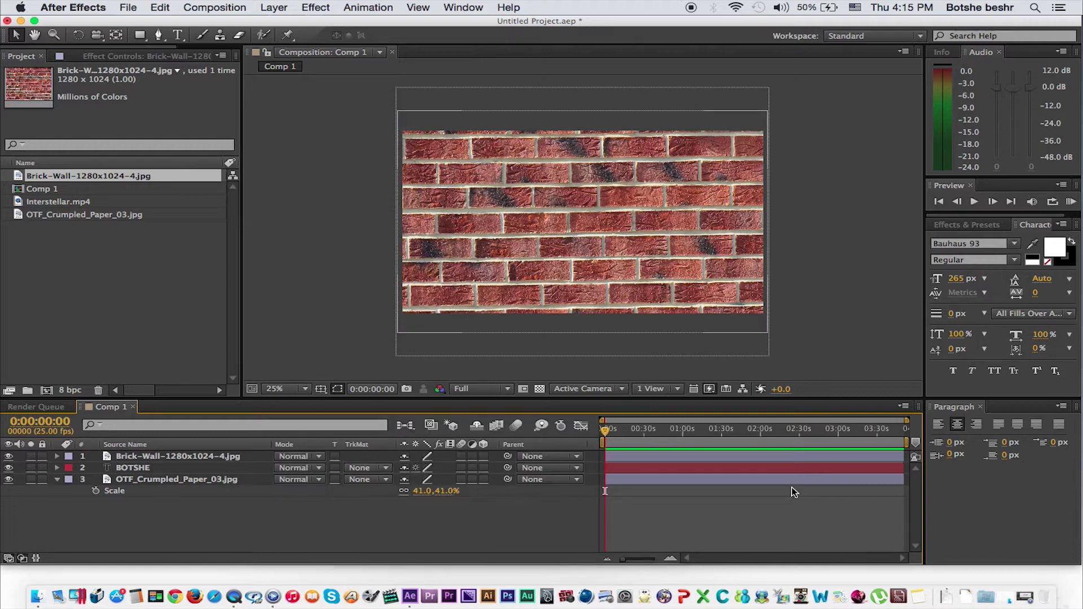
Step: Widen the timeline to full width and set the brick layer to Multiply
{"action": "left_click", "coordinate": [982, 409]}
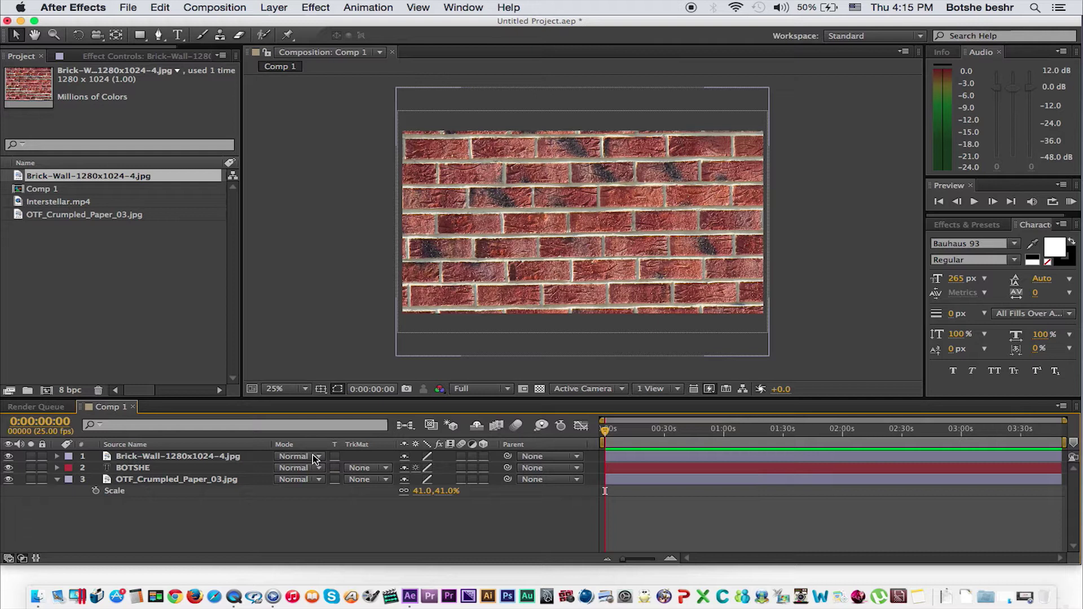
{"action": "left_click", "coordinate": [315, 457]}
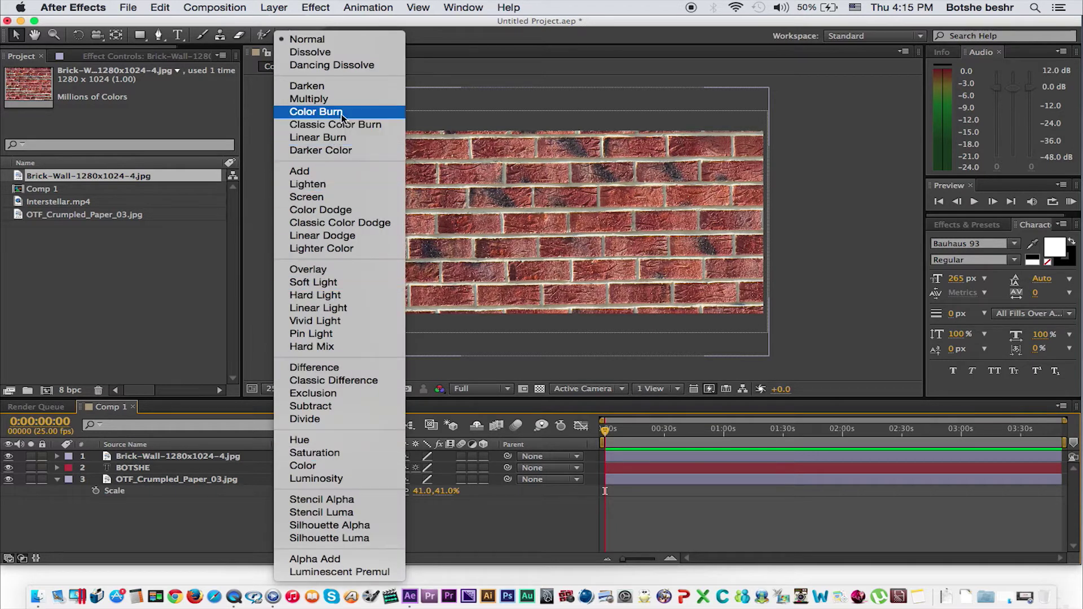
{"action": "left_click", "coordinate": [309, 99]}
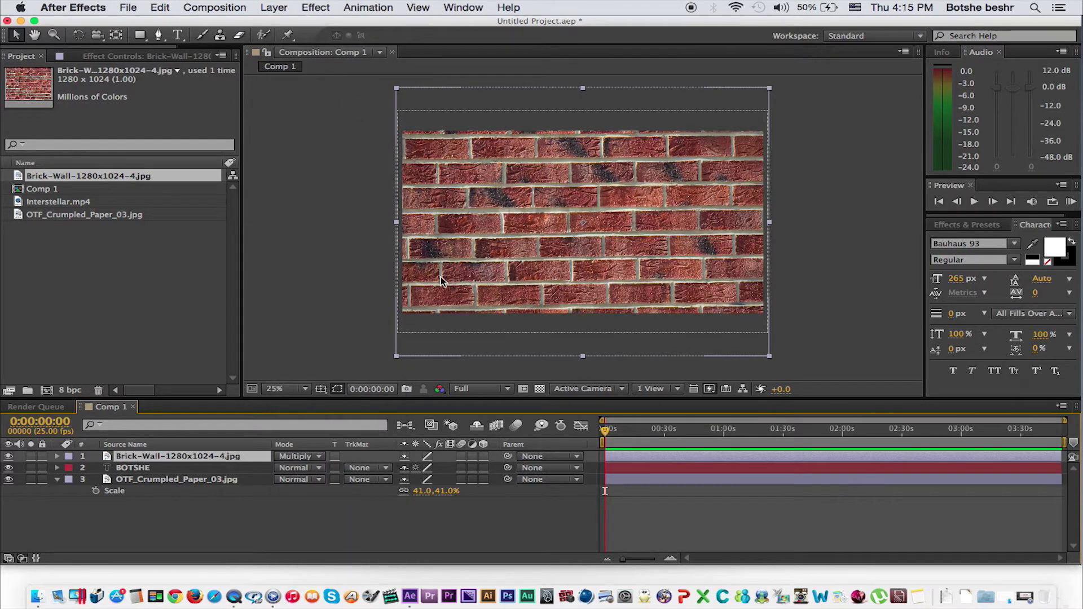
{"action": "key", "text": "period"}
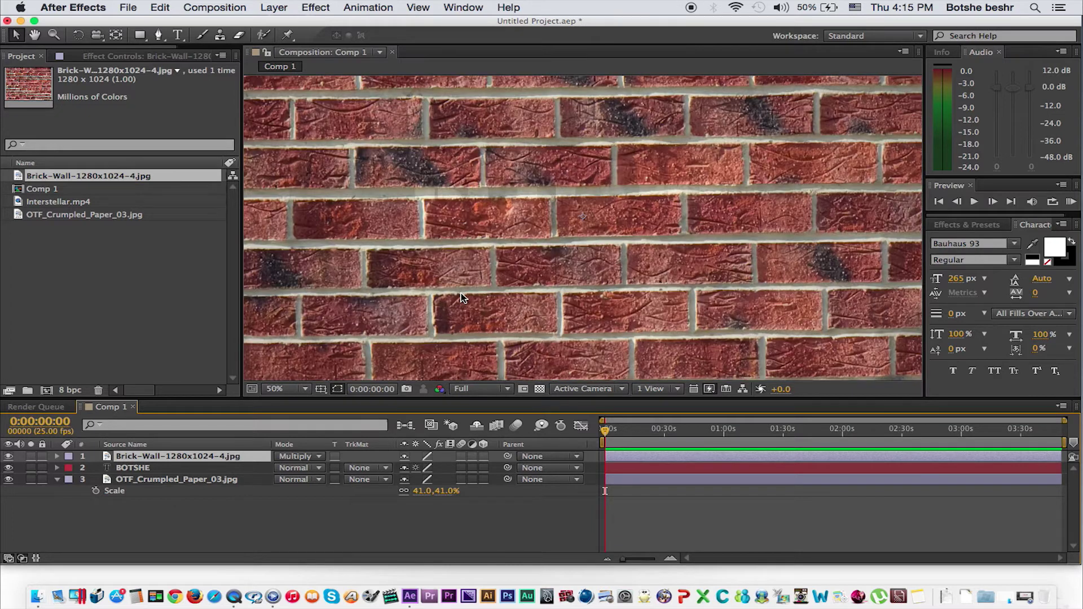
Step: Try the Screen blend on the brick wall, then revert it to Normal
{"action": "left_click", "coordinate": [317, 455]}
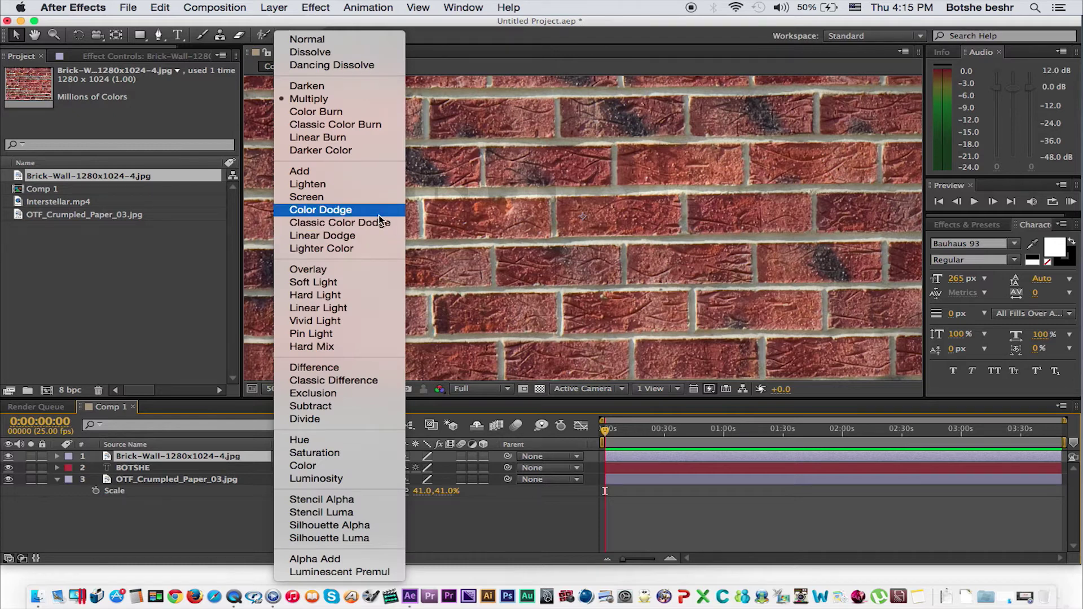
{"action": "left_click", "coordinate": [351, 195]}
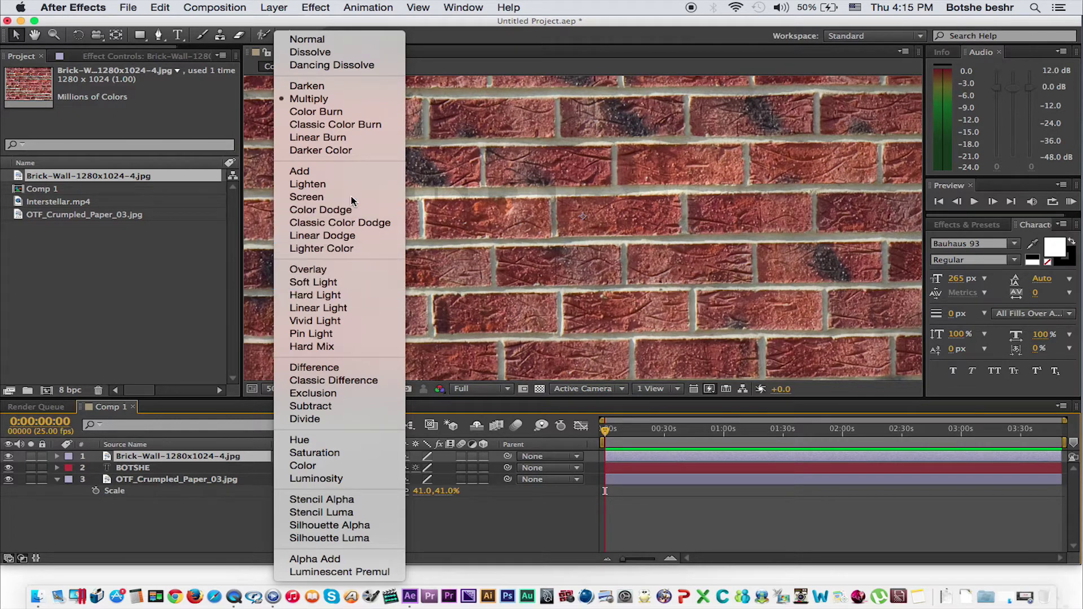
{"action": "scroll", "coordinate": [563, 262], "scroll_direction": "down", "scroll_amount": 2}
{"action": "scroll", "coordinate": [564, 262], "scroll_direction": "up", "scroll_amount": 1}
{"action": "key", "text": "super+z"}
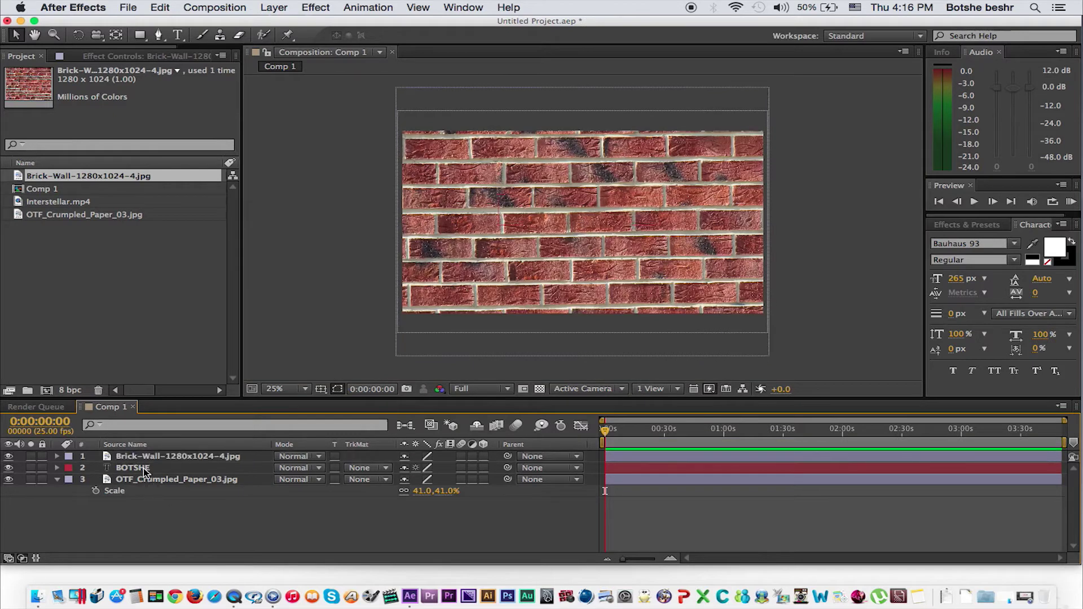
{"action": "left_click", "coordinate": [144, 468]}
Step: Move BOTSHE above the brick layer and set the brick's track matte to Alpha Matte 'BOTSHE'
{"action": "left_click_drag", "start_coordinate": [144, 449], "coordinate": [143, 451]}
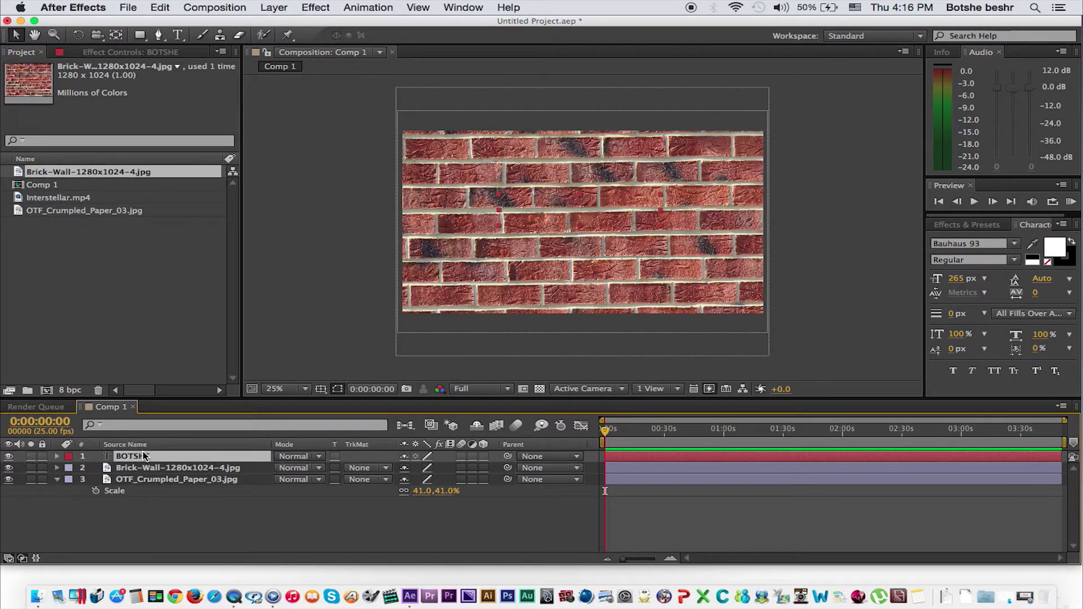
{"action": "left_click", "coordinate": [314, 536]}
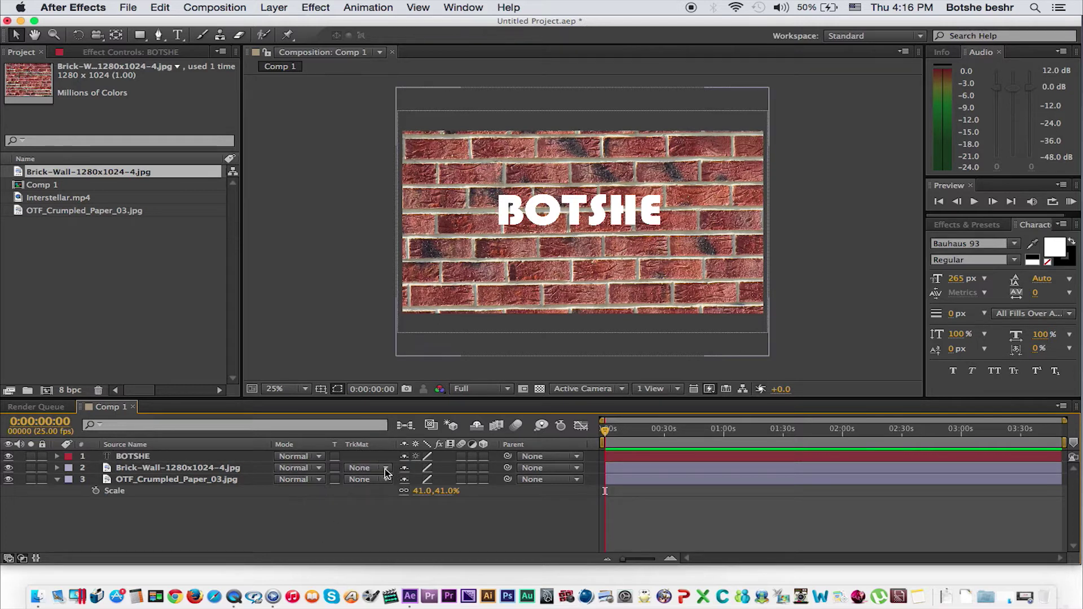
{"action": "left_click", "coordinate": [384, 469]}
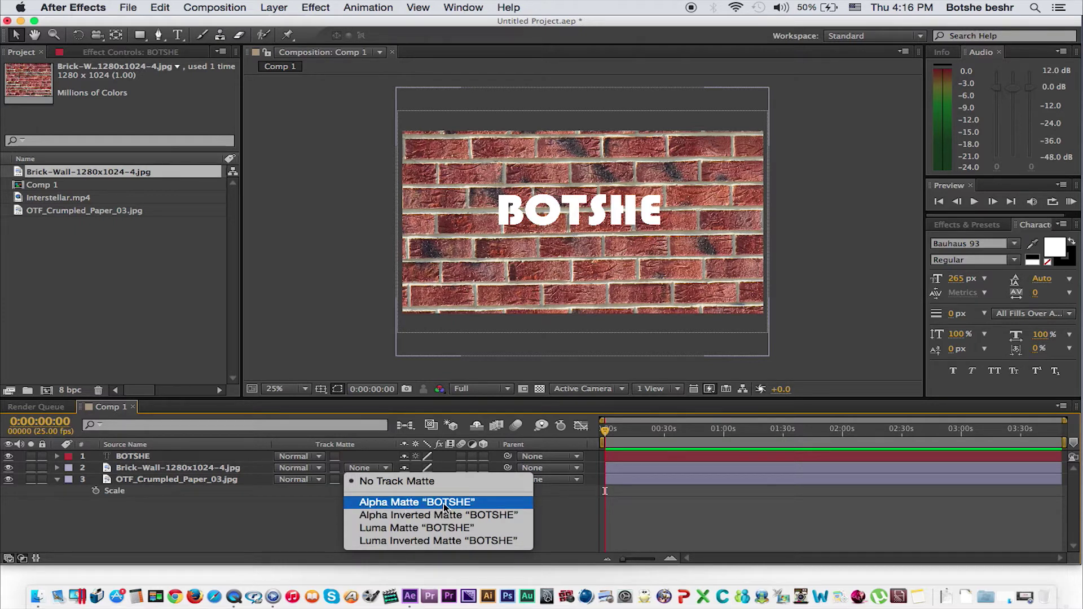
{"action": "left_click", "coordinate": [444, 506]}
{"action": "scroll", "coordinate": [529, 304], "scroll_direction": "up", "scroll_amount": 1}
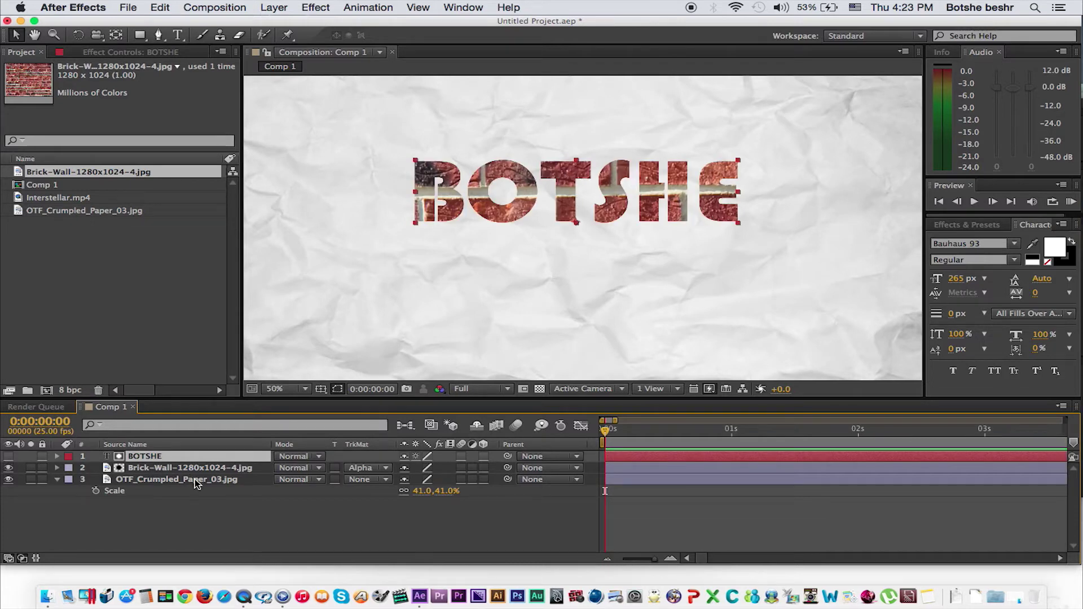
Step: Keyframe BOTSHE's position from 940,556 at 0s to 564,656 at 3s
{"action": "key", "text": "p"}
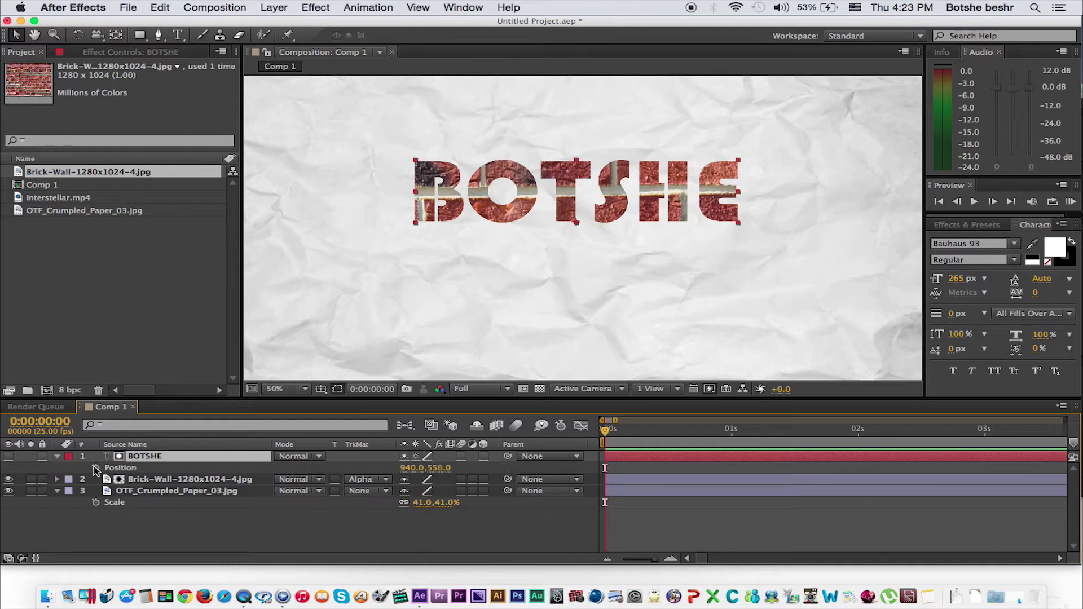
{"action": "left_click", "coordinate": [96, 467]}
{"action": "left_click", "coordinate": [985, 435]}
{"action": "left_click_drag", "start_coordinate": [549, 205], "coordinate": [409, 239]}
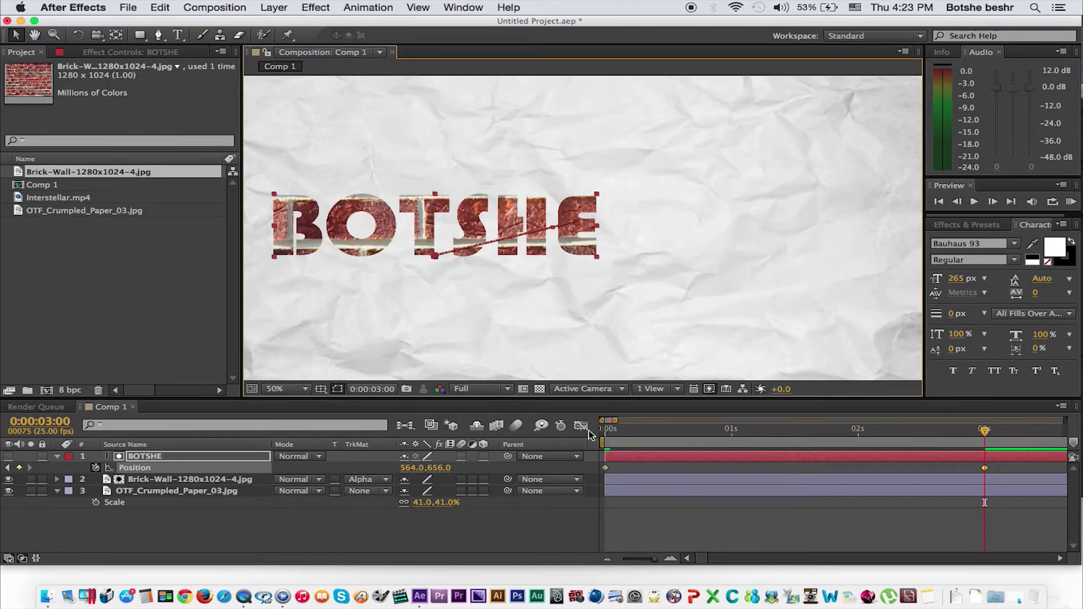
{"action": "key", "text": "Home"}
Step: Set a 100% scale keyframe on BOTSHE at 0s and go to exactly 3 seconds
{"action": "key", "text": "s"}
{"action": "left_click", "coordinate": [96, 468]}
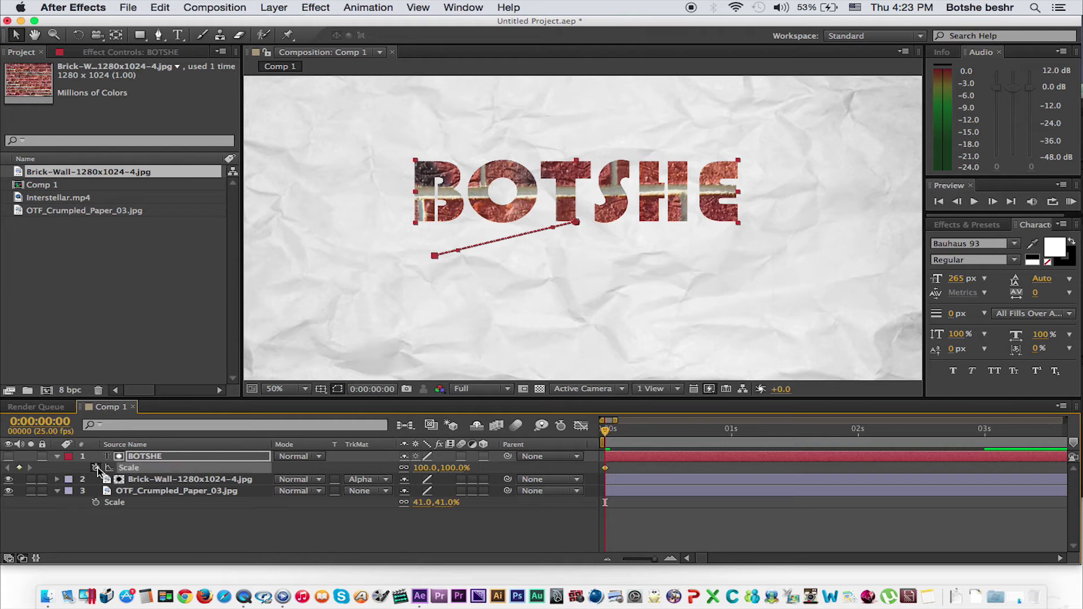
{"action": "left_click", "coordinate": [990, 435]}
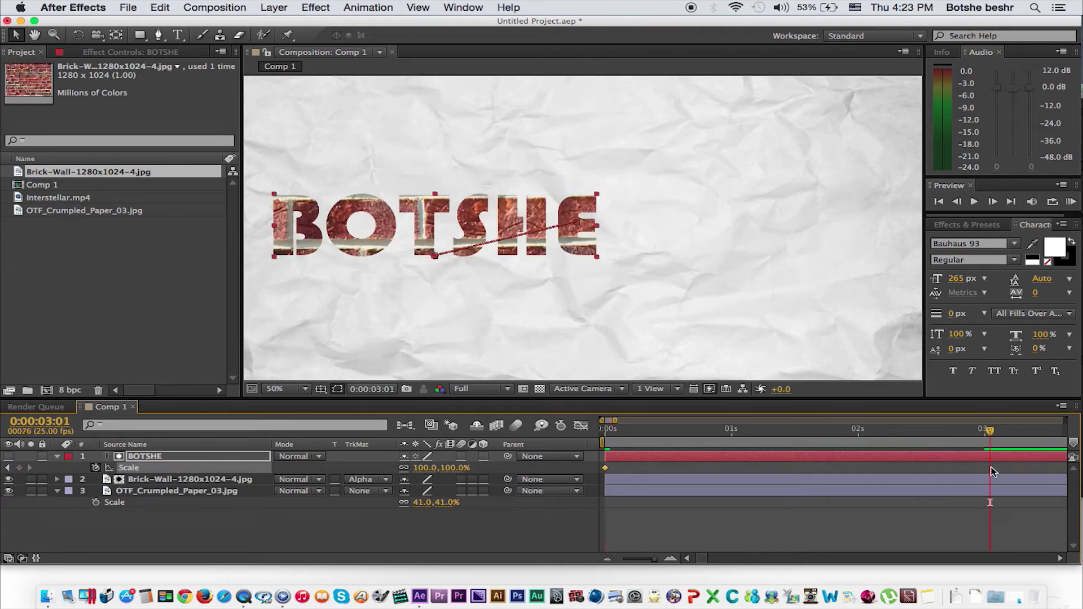
{"action": "key", "text": "Page_Up"}
{"action": "key", "text": "Page_Up"}
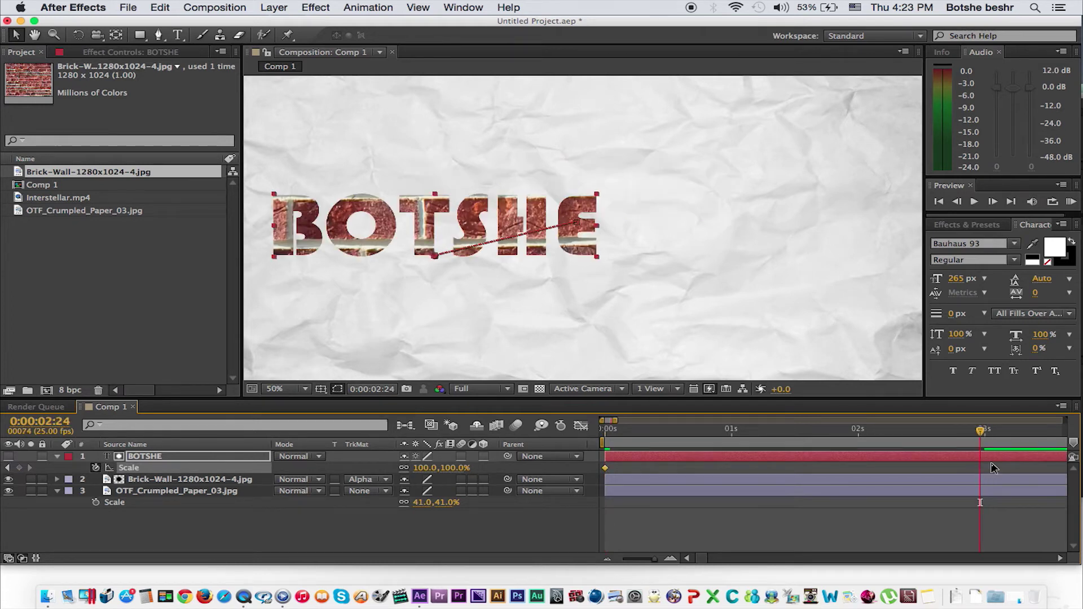
{"action": "left_click", "coordinate": [985, 447]}
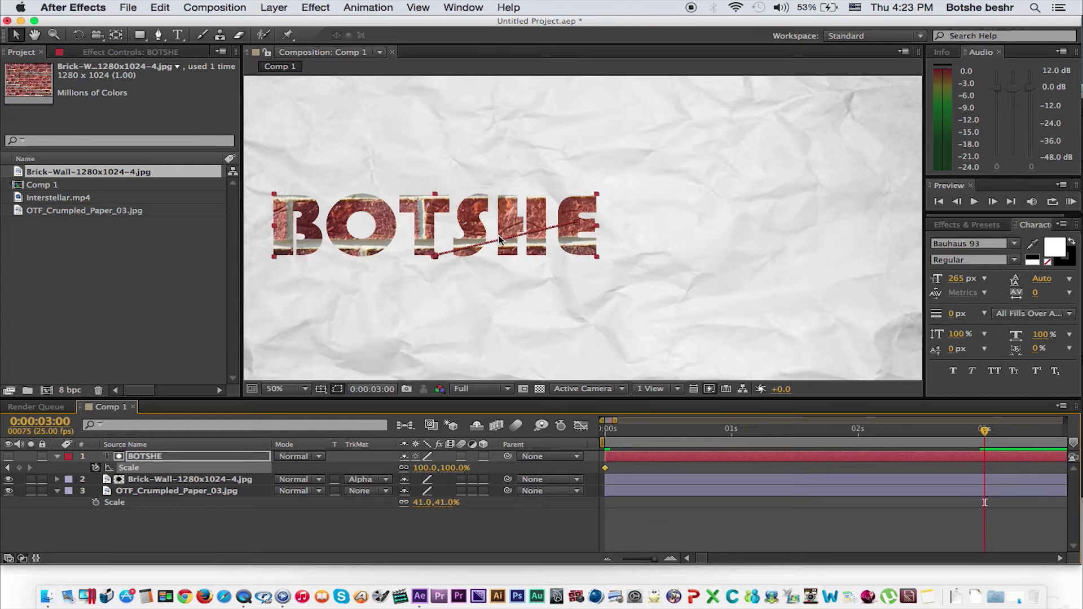
Step: At 3 seconds, scale the text to 161%, centre it, and preview the animation
{"action": "left_click_drag", "start_coordinate": [437, 468], "coordinate": [471, 467]}
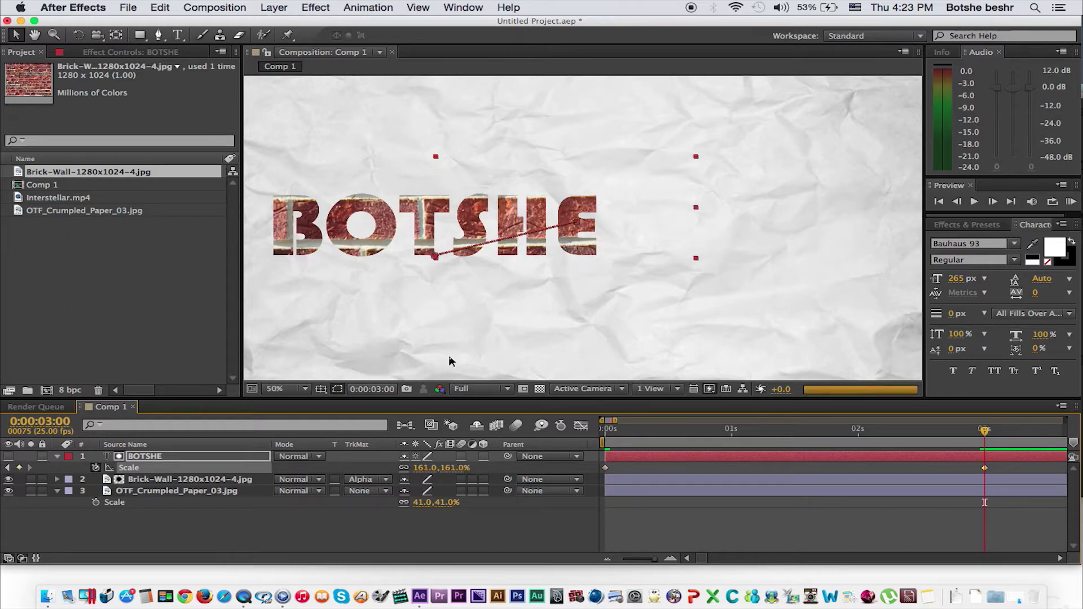
{"action": "left_click_drag", "start_coordinate": [519, 215], "coordinate": [569, 207]}
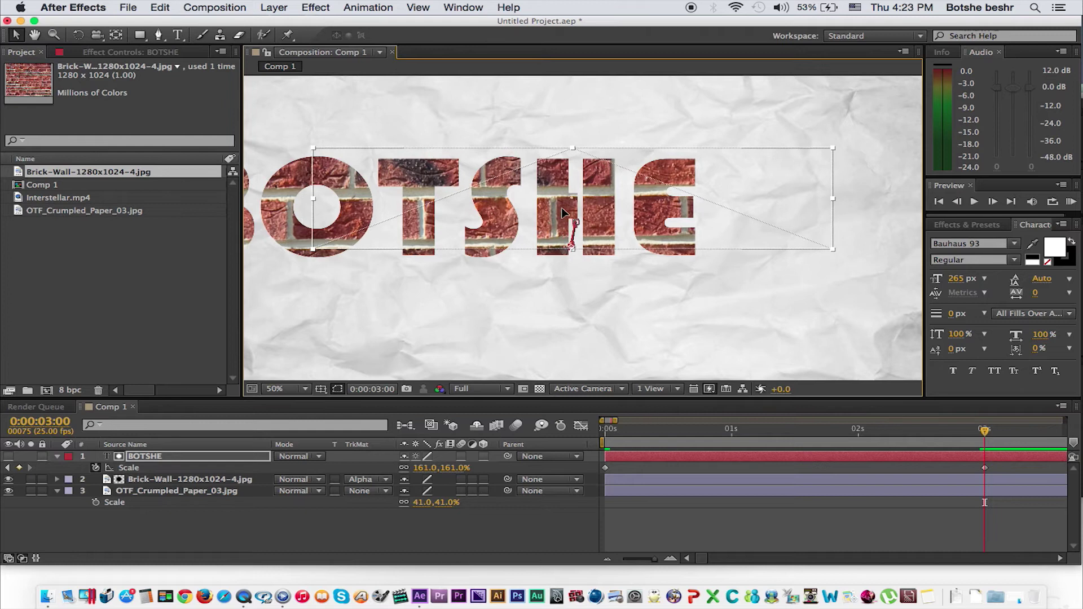
{"action": "left_click", "coordinate": [1071, 202]}
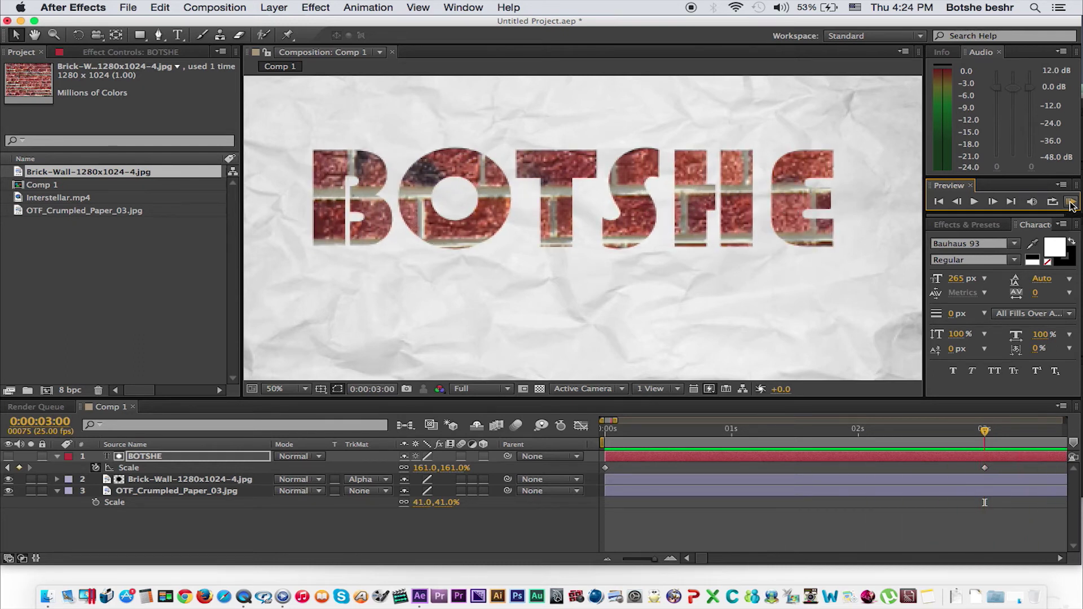
Step: Stop the preview and enlarge the brick-wall layer to 214%
{"action": "left_click", "coordinate": [628, 468]}
{"action": "left_click", "coordinate": [629, 480]}
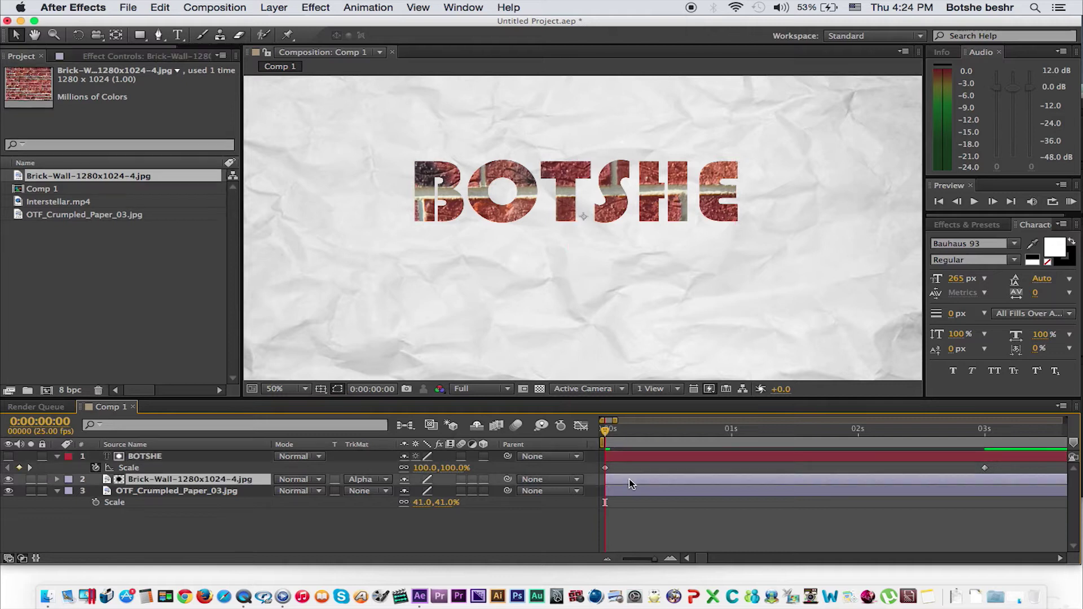
{"action": "key", "text": "p"}
{"action": "key", "text": "comma"}
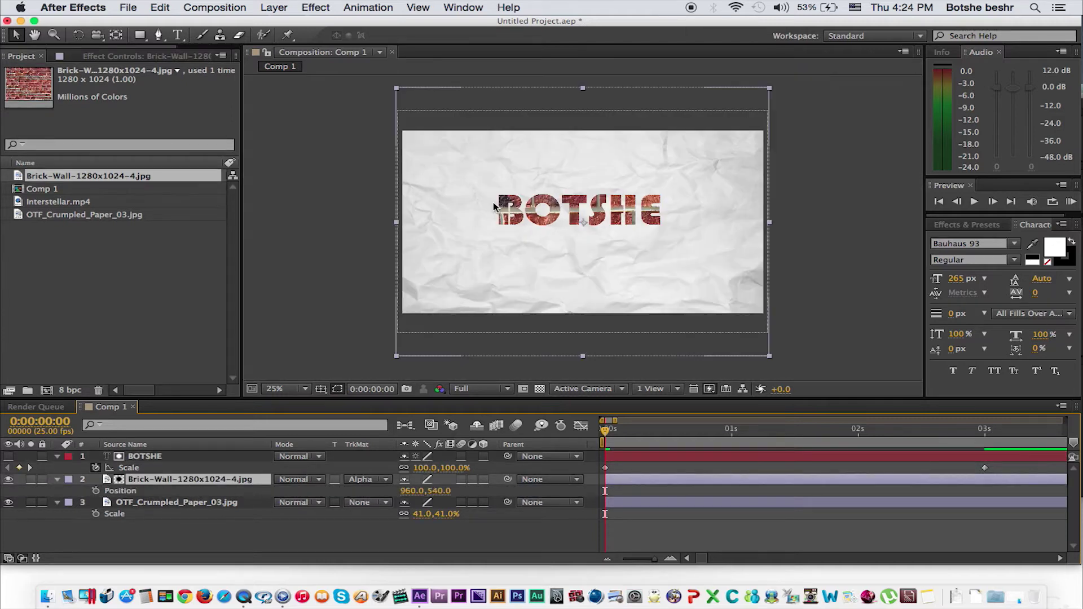
{"action": "key", "text": "s"}
{"action": "left_click_drag", "start_coordinate": [423, 491], "coordinate": [449, 490]}
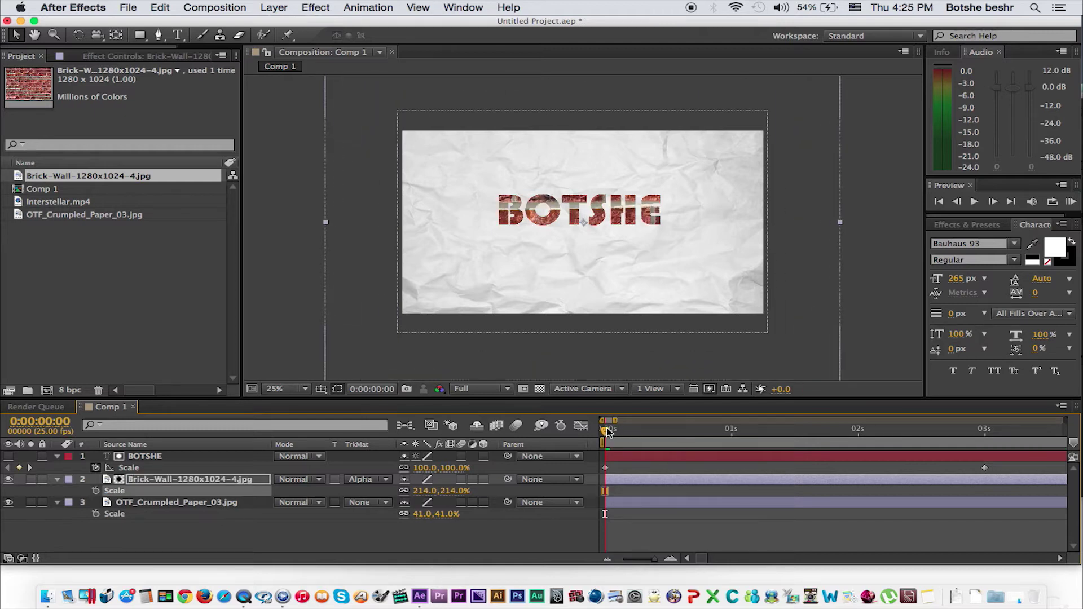
Step: Keyframe the brick wall's X position from 960 at 0s to 1348 at 3s
{"action": "key", "text": "p"}
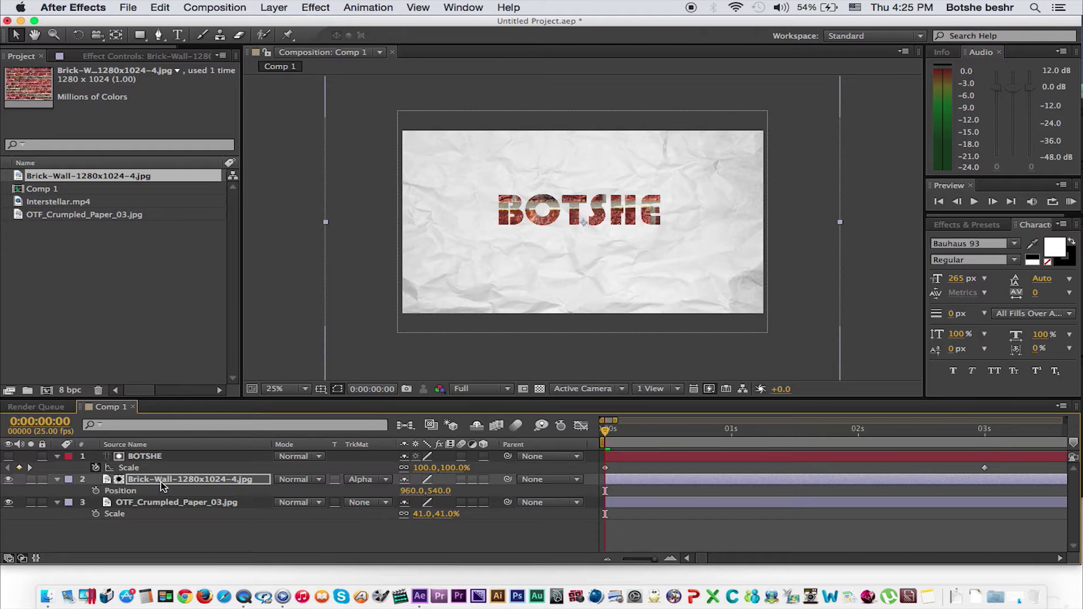
{"action": "left_click", "coordinate": [96, 492]}
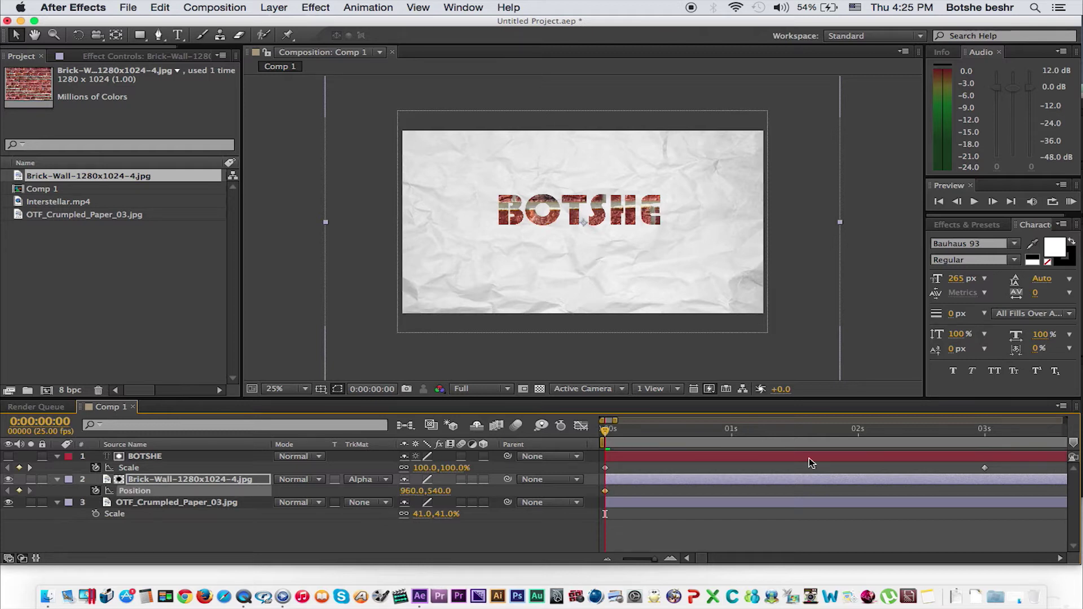
{"action": "left_click", "coordinate": [986, 432]}
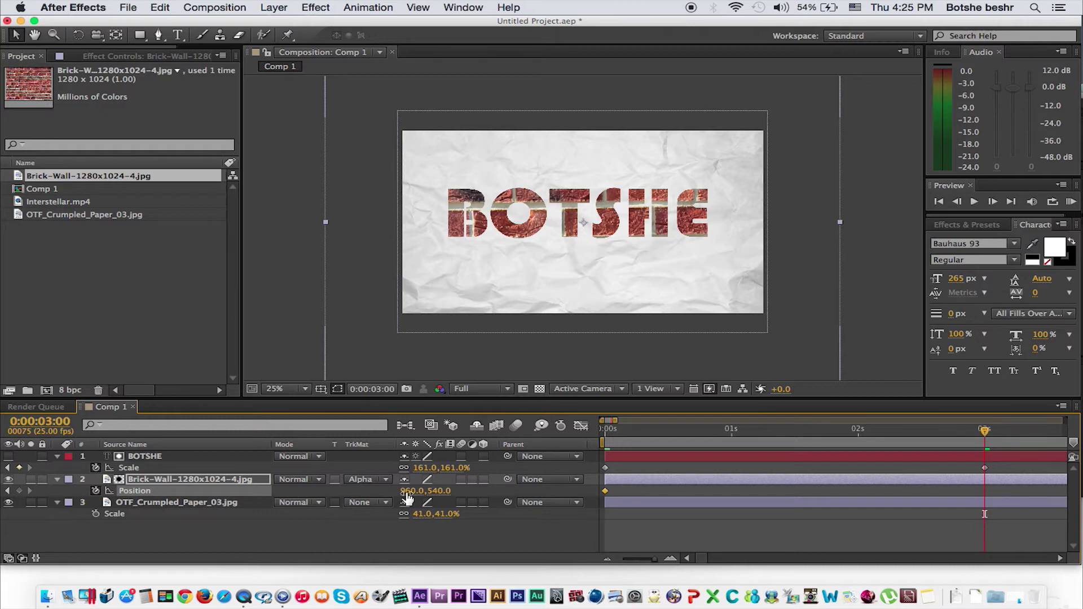
{"action": "left_click_drag", "start_coordinate": [415, 491], "coordinate": [661, 458]}
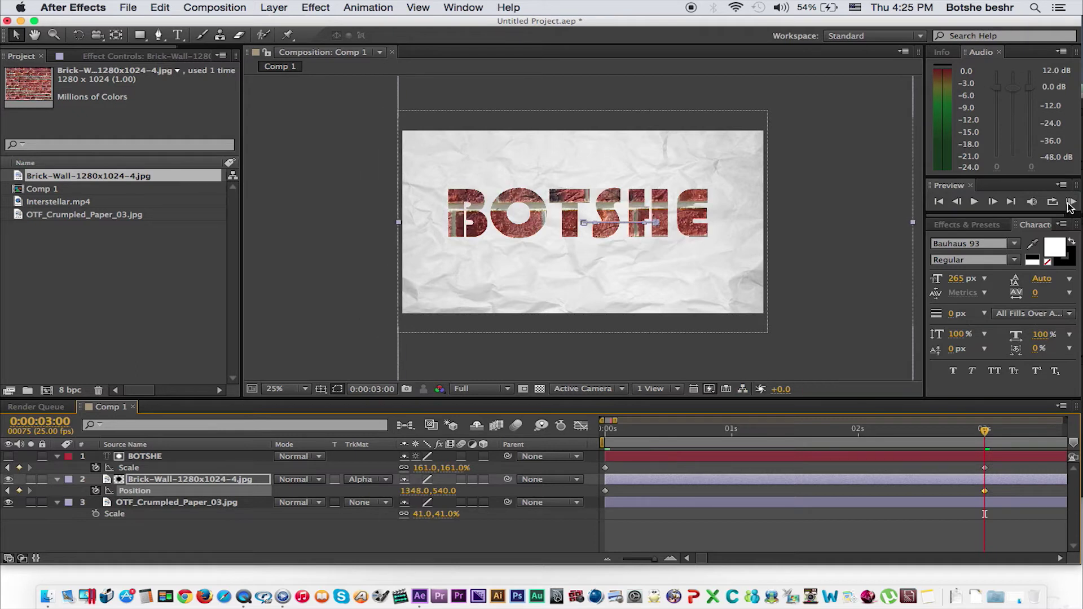
{"action": "left_click", "coordinate": [1072, 203]}
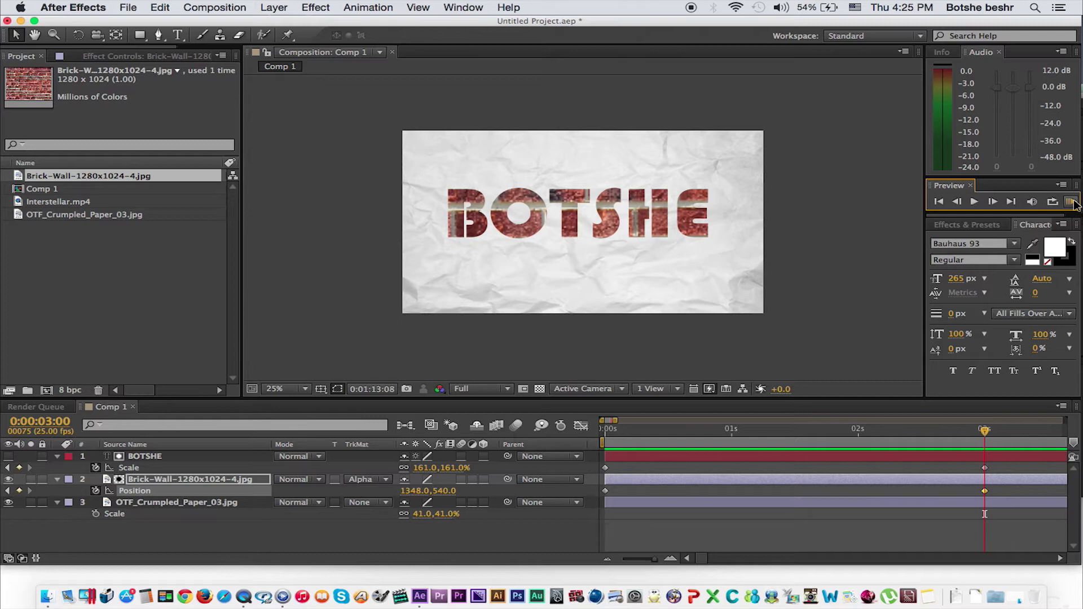
Step: Rename the crumpled paper layer to 'paper', duplicate it, and move paper 2 to the top
{"action": "left_click", "coordinate": [1071, 202]}
{"action": "right_click", "coordinate": [179, 502]}
{"action": "left_click", "coordinate": [228, 574]}
{"action": "type", "text": "paper"}
{"action": "key", "text": "Return"}
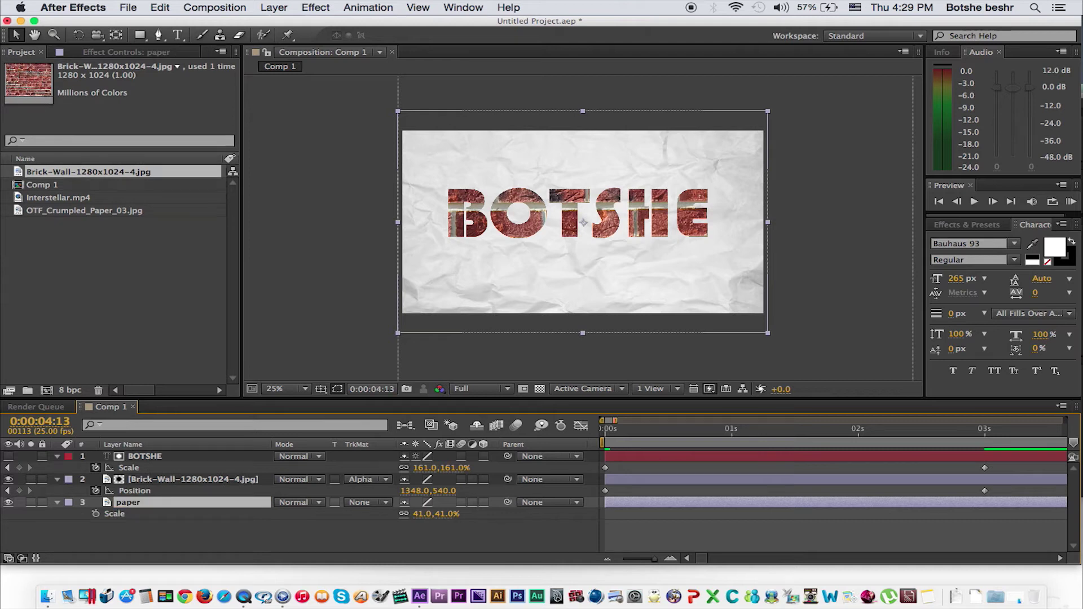
{"action": "key", "text": "super+d"}
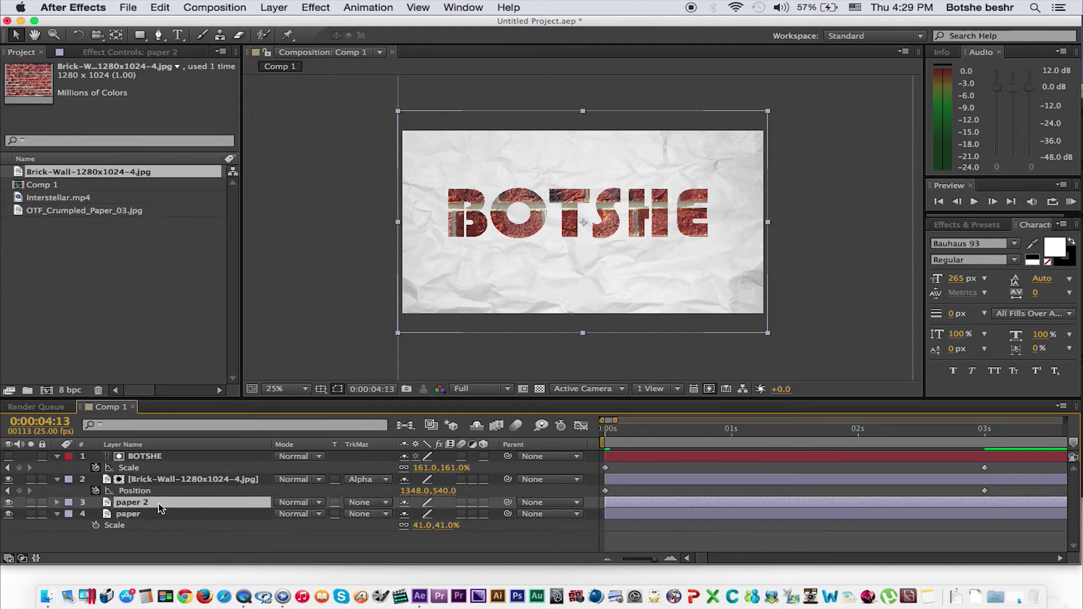
{"action": "left_click_drag", "start_coordinate": [158, 503], "coordinate": [173, 452]}
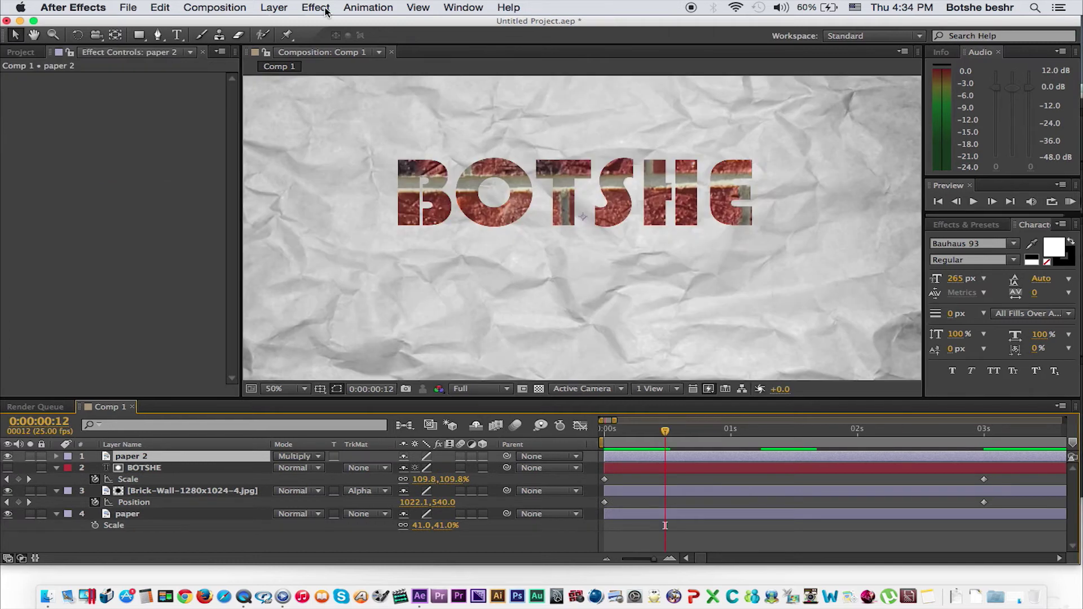
Step: Apply Brightness & Contrast to paper 2 with Brightness -90 and Contrast 100
{"action": "left_click", "coordinate": [316, 8]}
{"action": "mouse_move", "coordinate": [376, 179]}
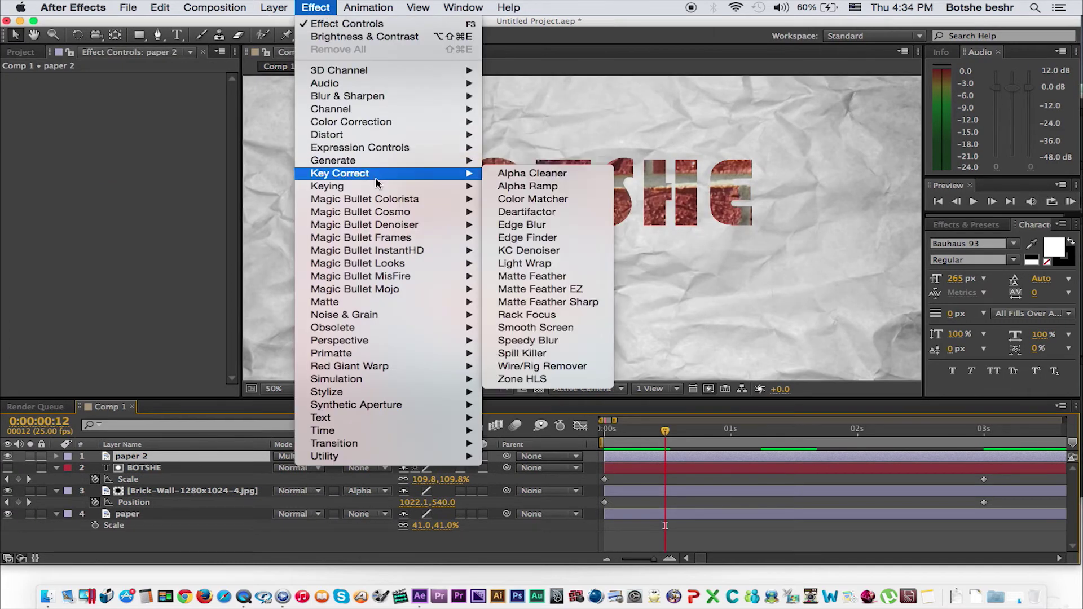
{"action": "mouse_move", "coordinate": [364, 123]}
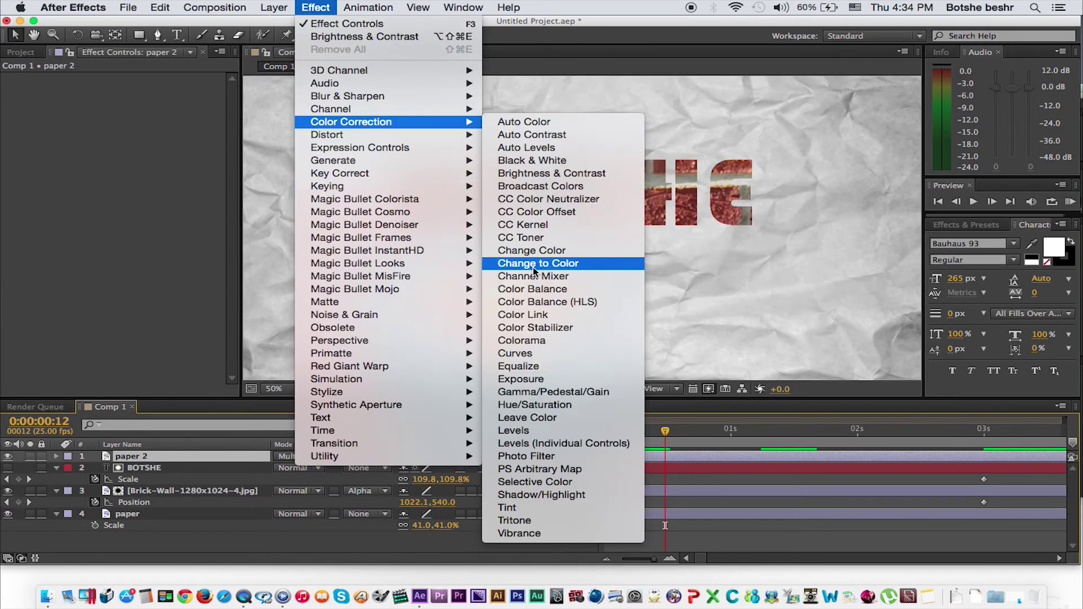
{"action": "left_click", "coordinate": [614, 174]}
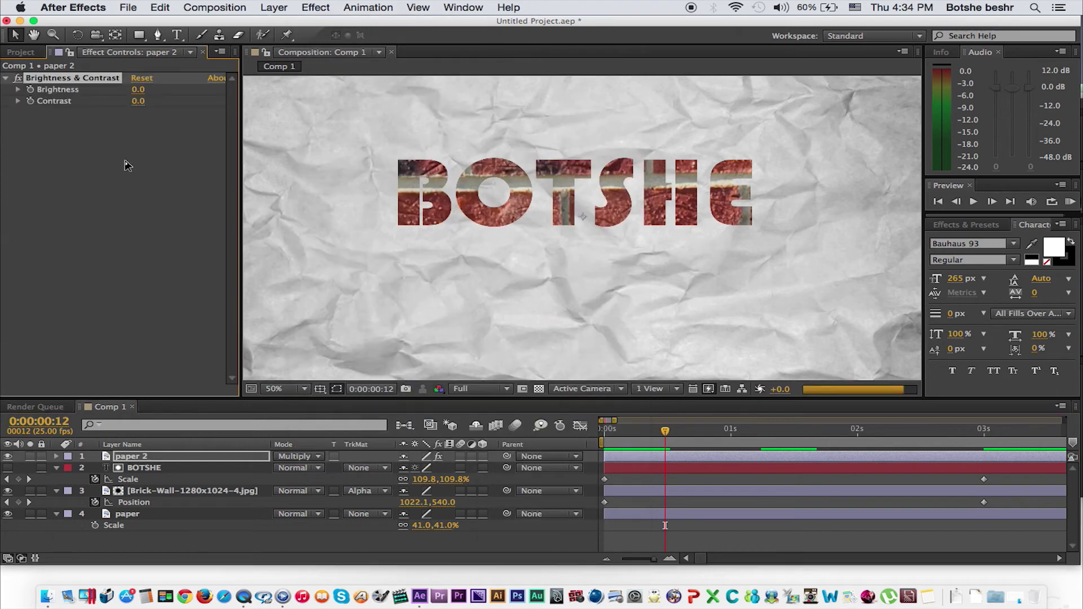
{"action": "left_click_drag", "start_coordinate": [89, 88], "coordinate": [130, 90]}
{"action": "left_click", "coordinate": [145, 90]}
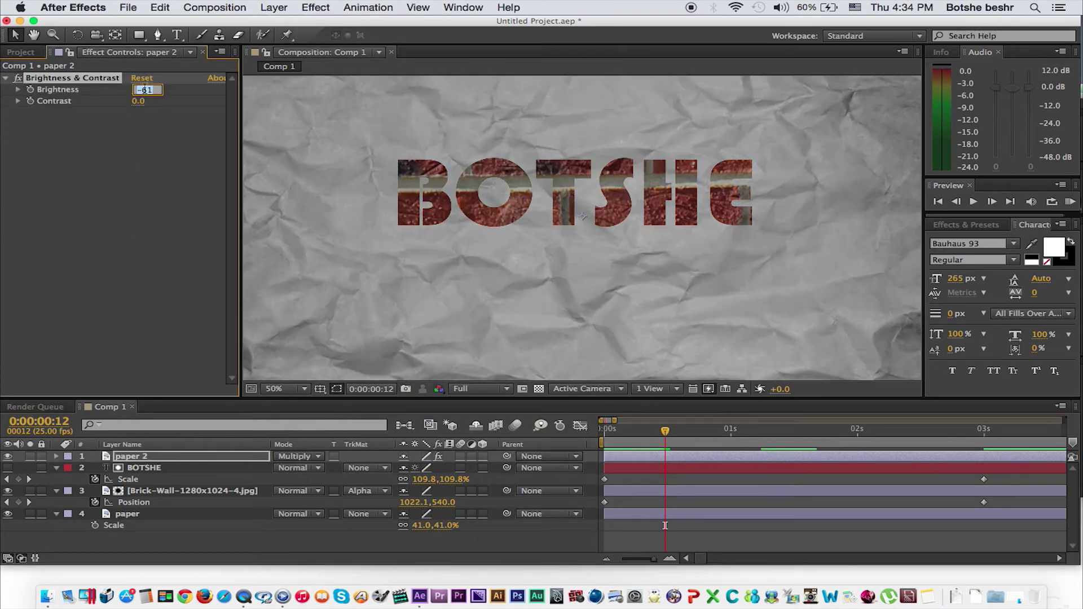
{"action": "type", "text": "-90"}
{"action": "key", "text": "Return"}
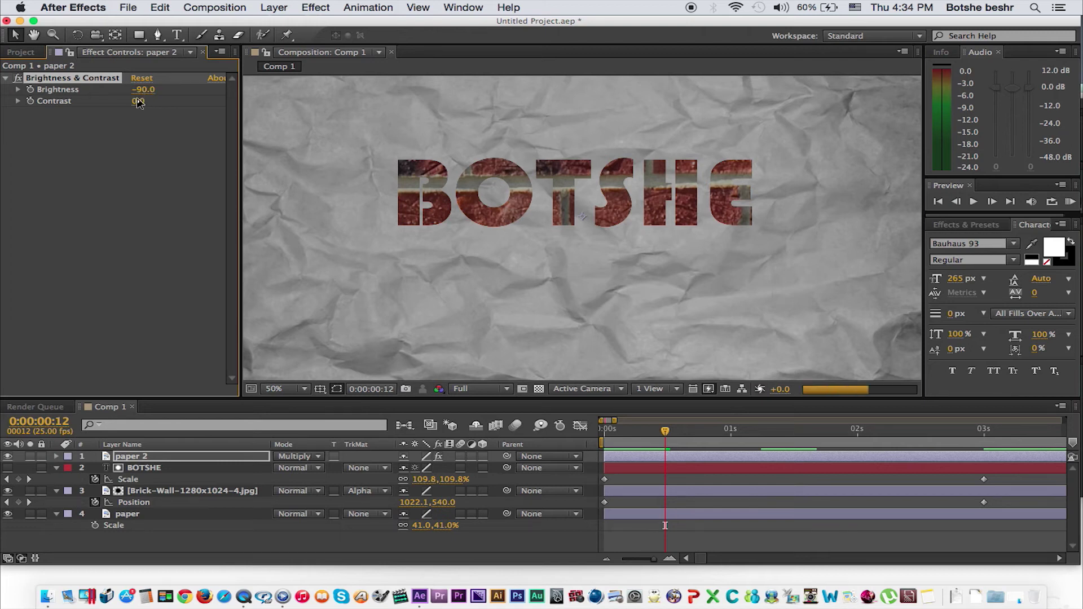
{"action": "left_click_drag", "start_coordinate": [196, 101], "coordinate": [200, 105]}
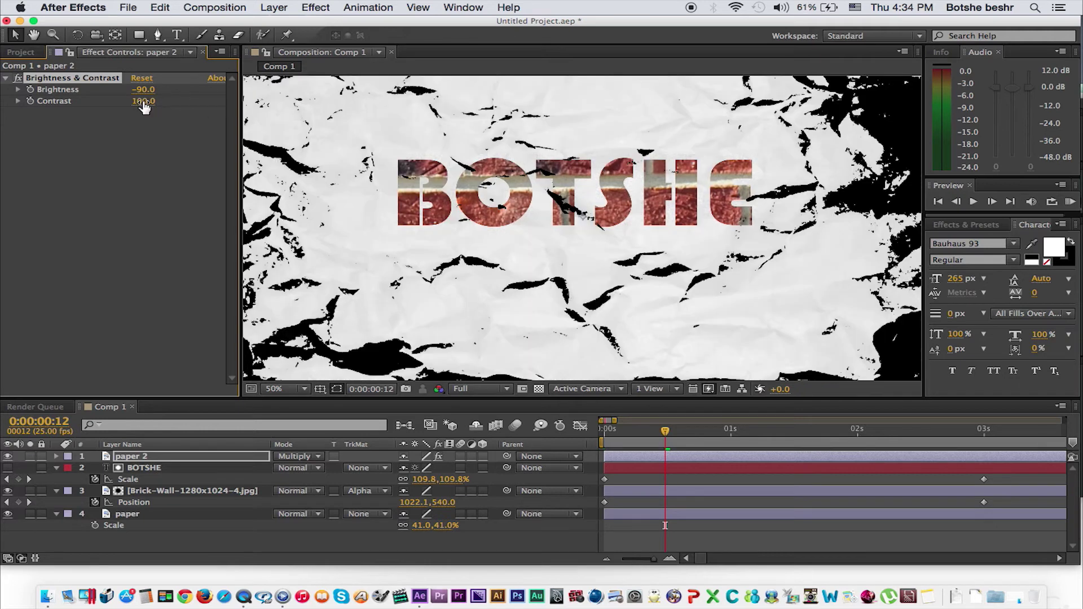
Step: Set paper 2's contrast to 77, move BOTSHE 2 to the top, and use its Alpha Matte
{"action": "left_click_drag", "start_coordinate": [144, 102], "coordinate": [138, 109]}
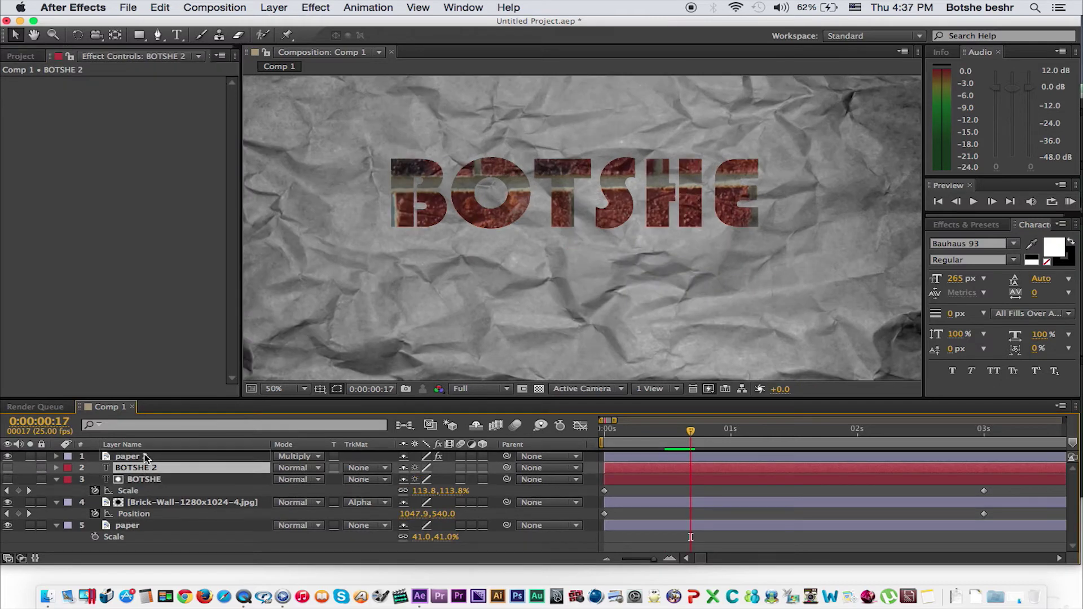
{"action": "left_click_drag", "start_coordinate": [146, 460], "coordinate": [146, 459]}
{"action": "left_click", "coordinate": [386, 470]}
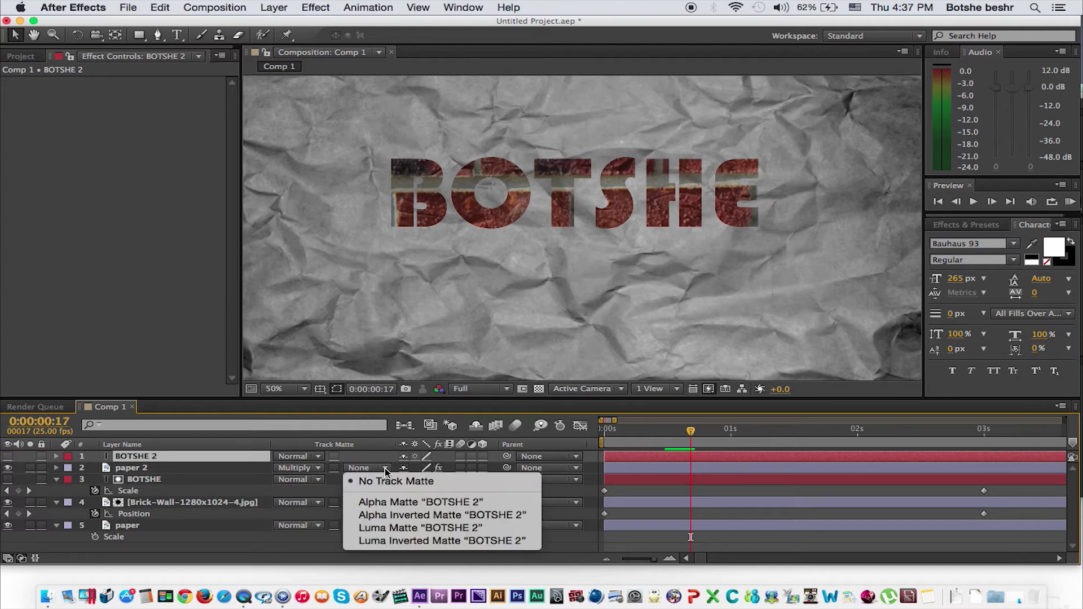
{"action": "left_click", "coordinate": [409, 501]}
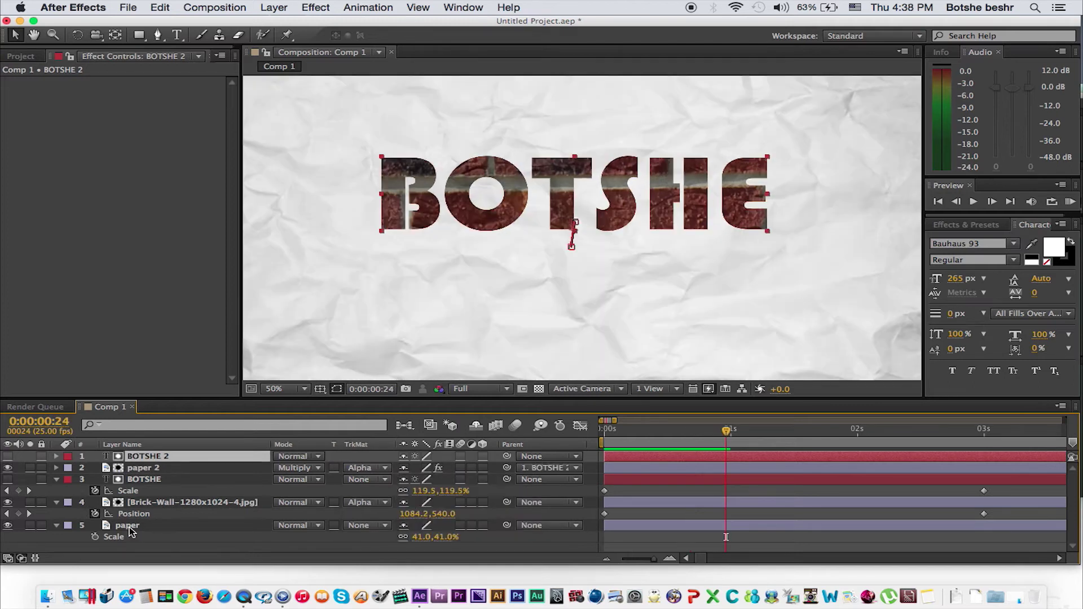
Step: Preview the composition with the Brick-Wall layer hidden, then show it again
{"action": "left_click", "coordinate": [127, 525]}
{"action": "left_click", "coordinate": [8, 502]}
{"action": "key", "text": "space"}
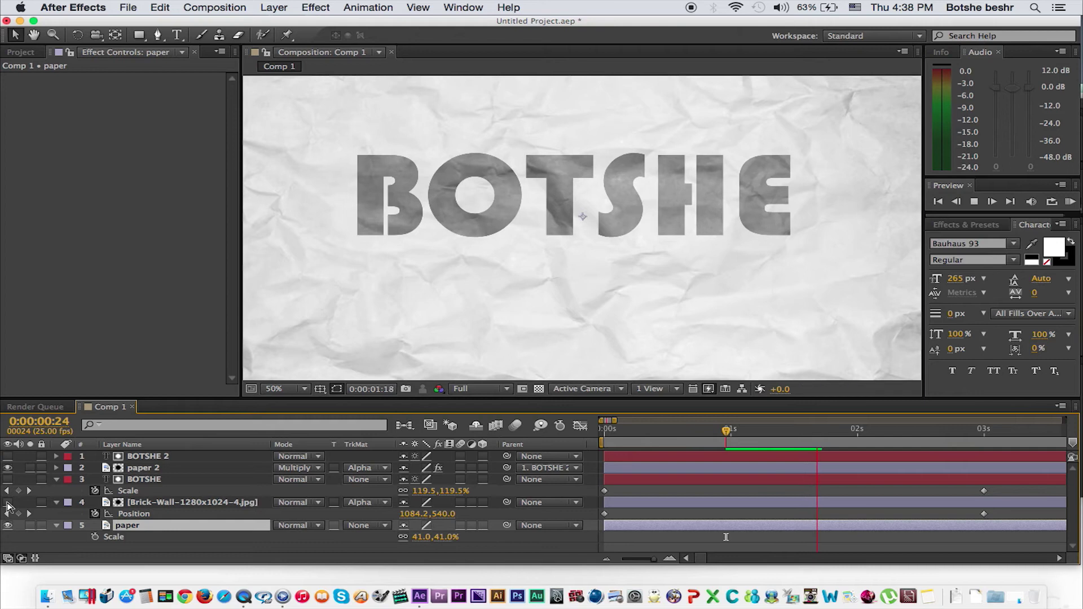
{"action": "left_click", "coordinate": [7, 502]}
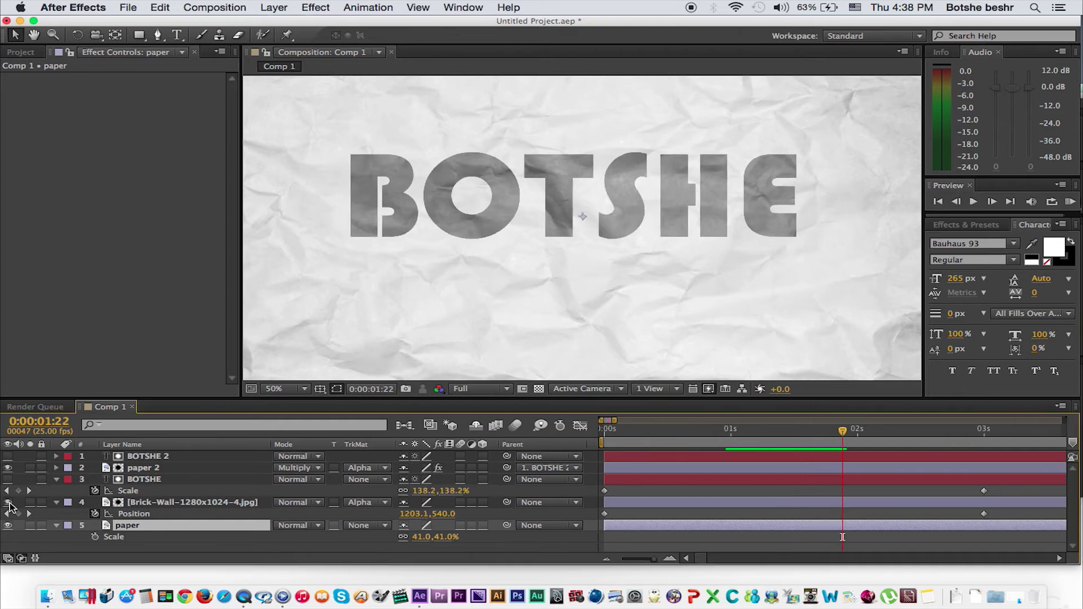
Step: Keyframe the Brick-Wall layer's Opacity to fade from 32% to 100%, and preview it
{"action": "left_click", "coordinate": [204, 503]}
{"action": "key", "text": "alt+shift+t"}
{"action": "left_click_drag", "start_coordinate": [410, 514], "coordinate": [385, 517]}
{"action": "key", "text": "space"}
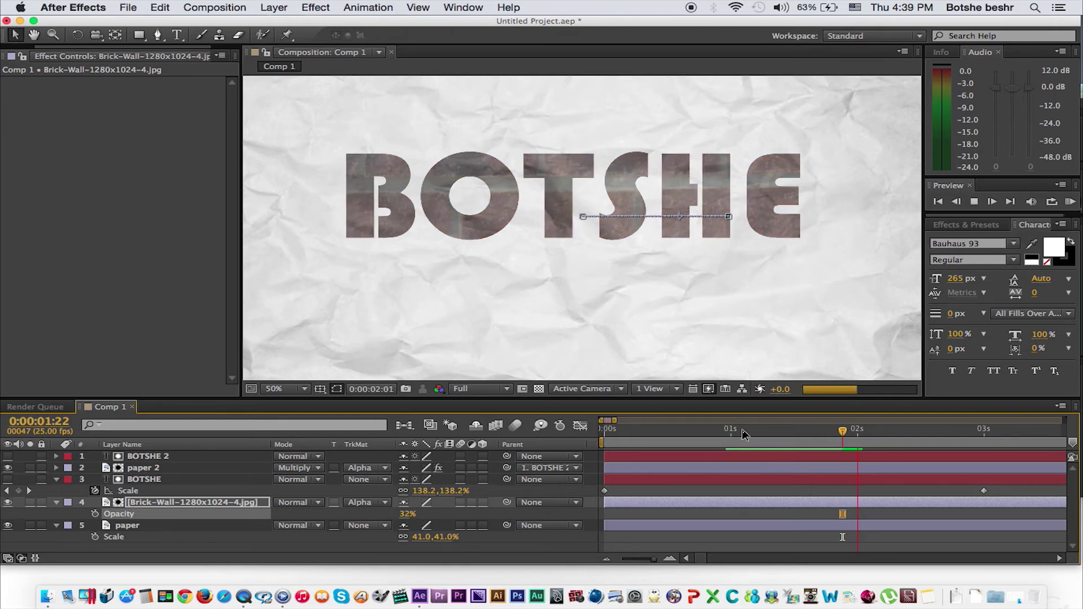
{"action": "key", "text": "space"}
{"action": "key", "text": "space"}
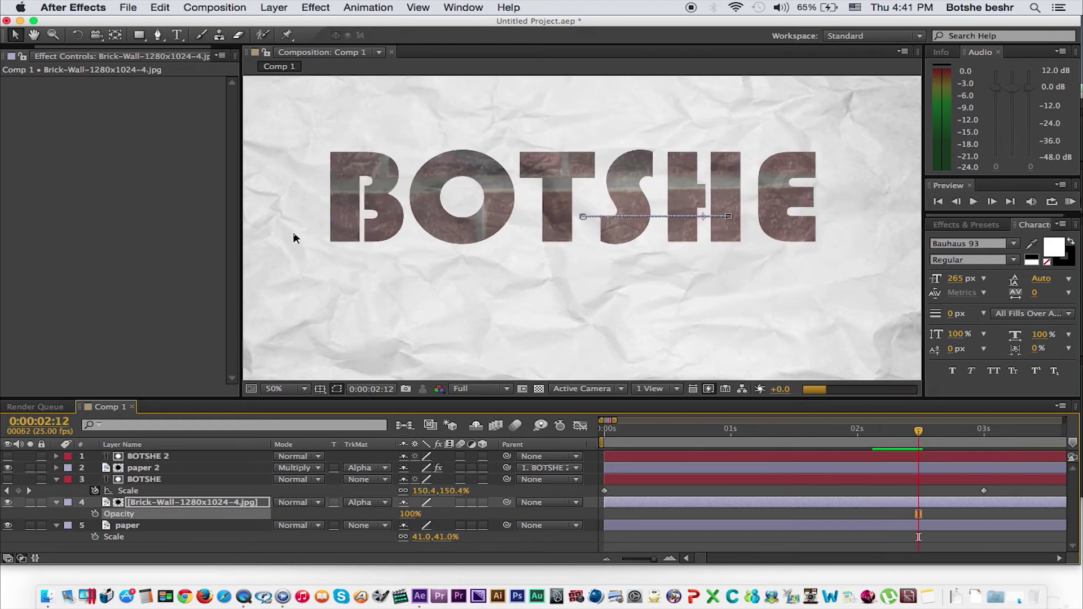
Step: Give the brick layer a Drop Shadow style: opacity 63%, angle 159°, distance 9, size 50
{"action": "left_click", "coordinate": [276, 8]}
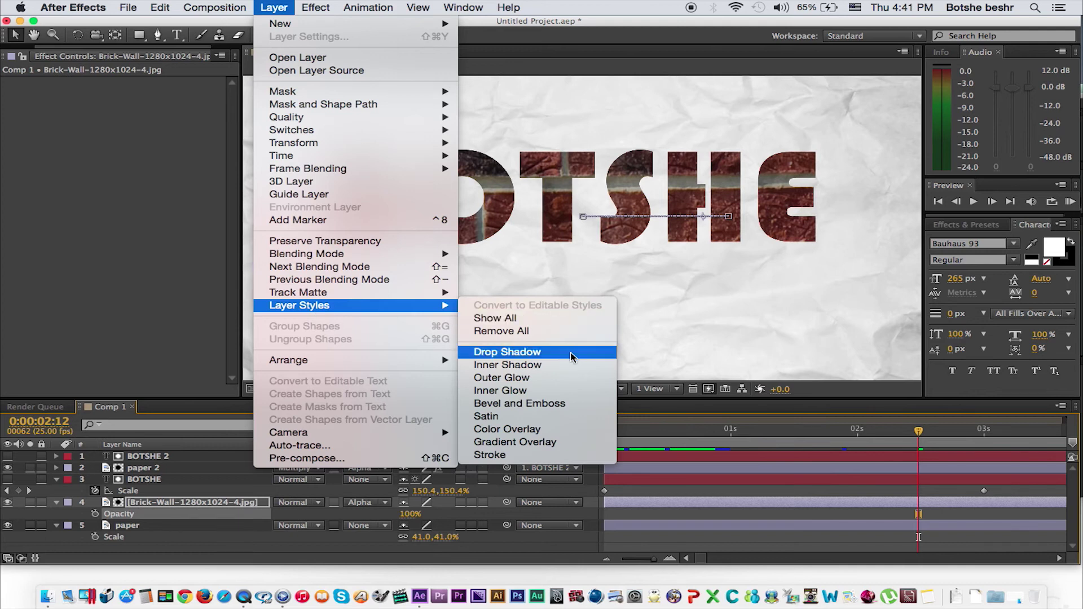
{"action": "left_click", "coordinate": [572, 352]}
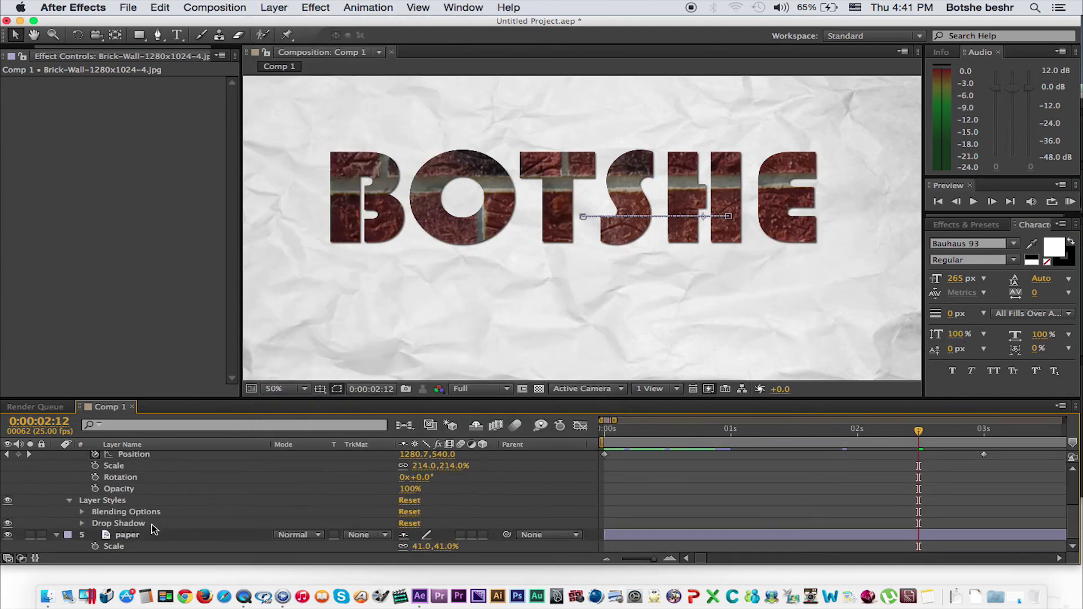
{"action": "left_click", "coordinate": [82, 524]}
{"action": "scroll", "coordinate": [158, 537], "scroll_direction": "down", "scroll_amount": 3}
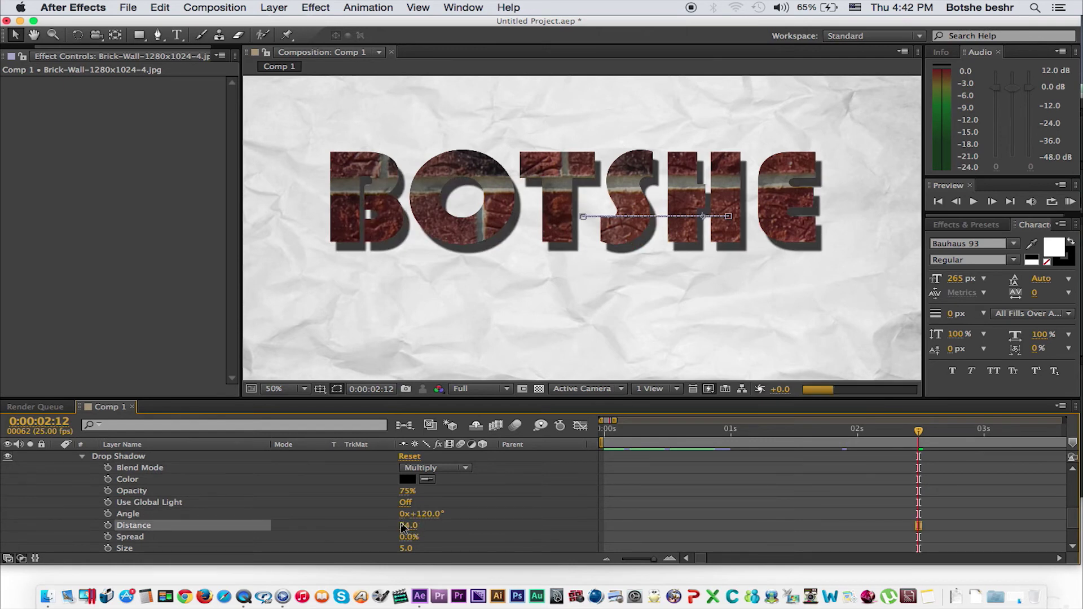
{"action": "left_click_drag", "start_coordinate": [402, 527], "coordinate": [401, 529]}
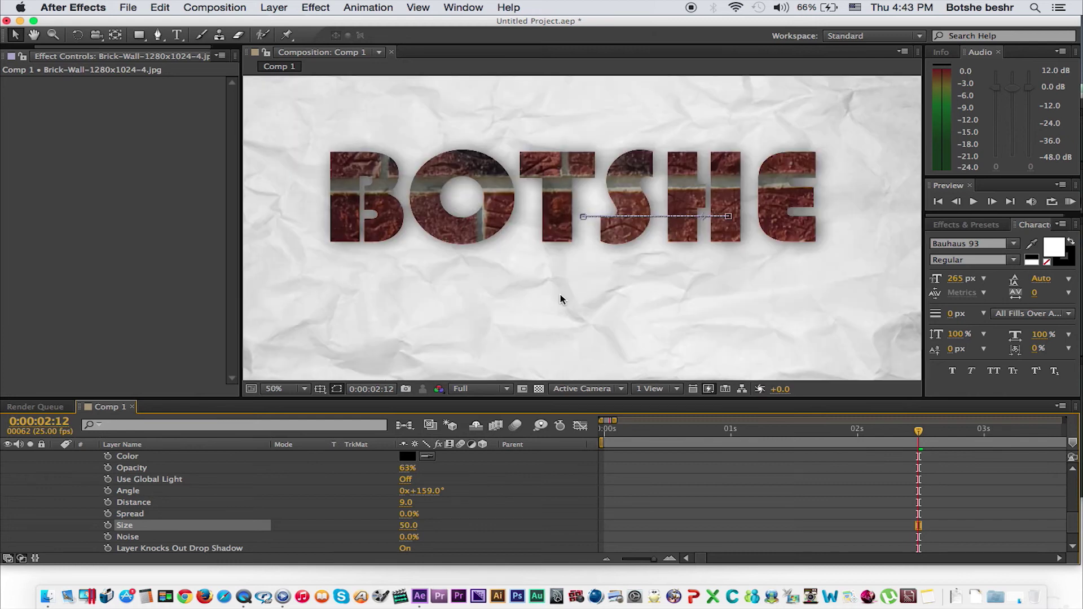
Step: Apply a red Stroke layer style to the brick-filled BOTSHE letters and preview the result
{"action": "left_click", "coordinate": [277, 8]}
{"action": "mouse_move", "coordinate": [366, 305]}
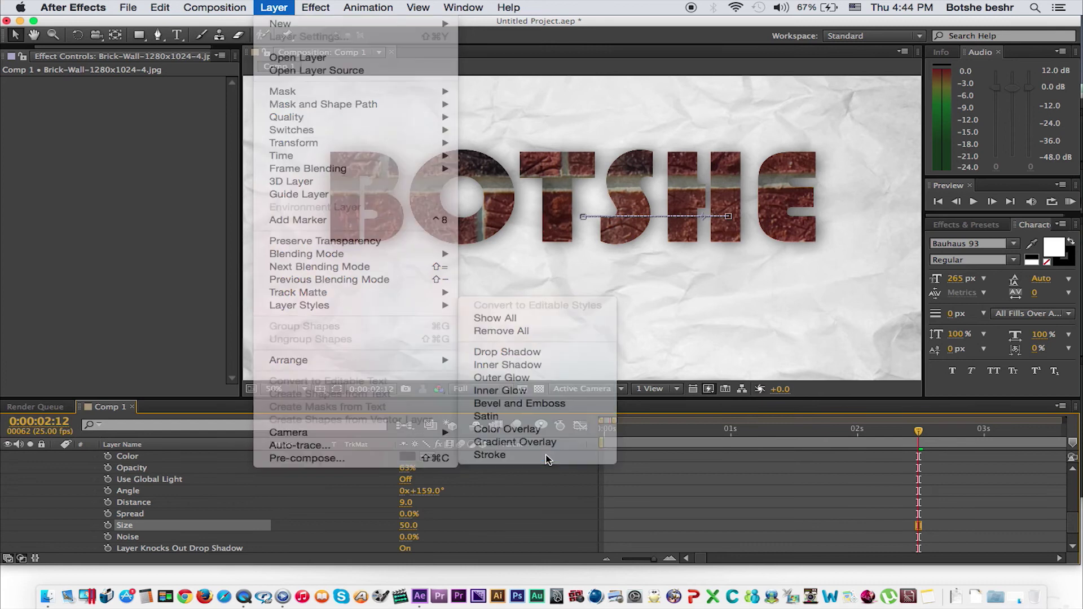
{"action": "left_click", "coordinate": [490, 455]}
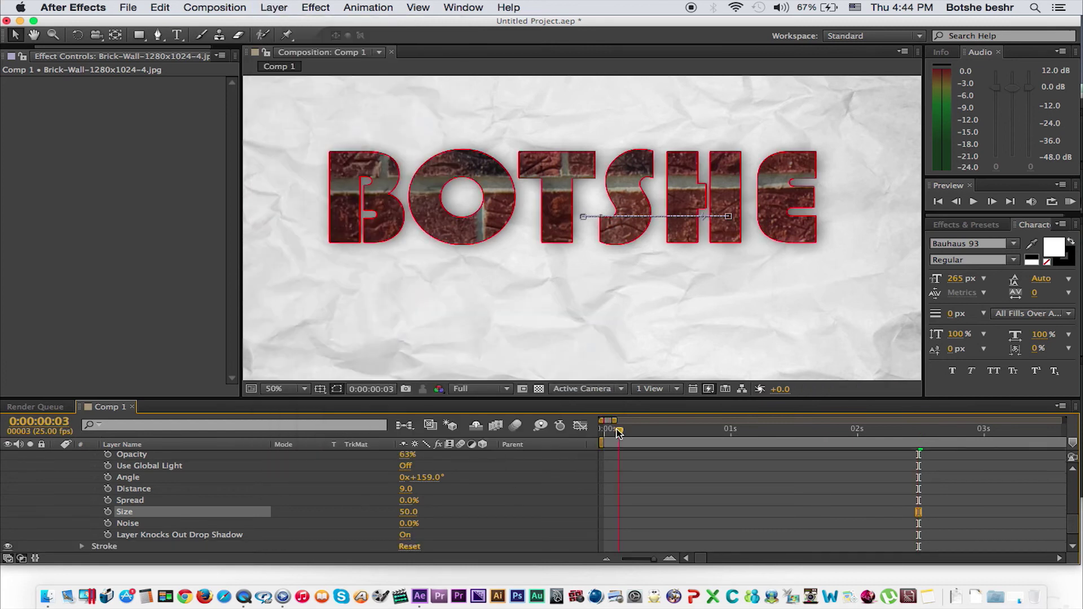
{"action": "key", "text": "space"}
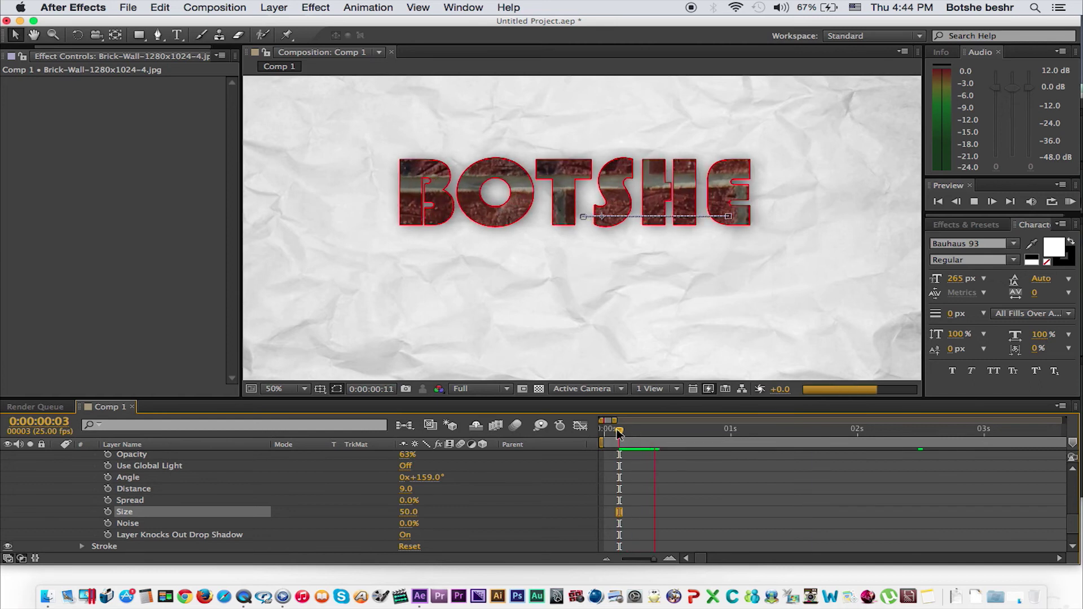
{"action": "key", "text": "space"}
{"action": "left_click", "coordinate": [275, 8]}
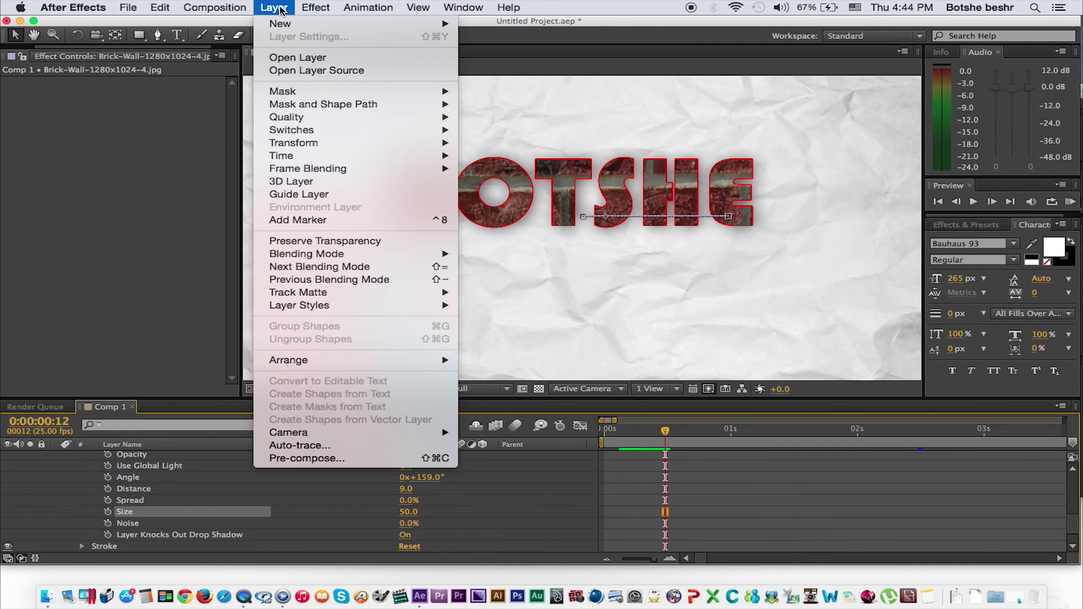
{"action": "mouse_move", "coordinate": [340, 305]}
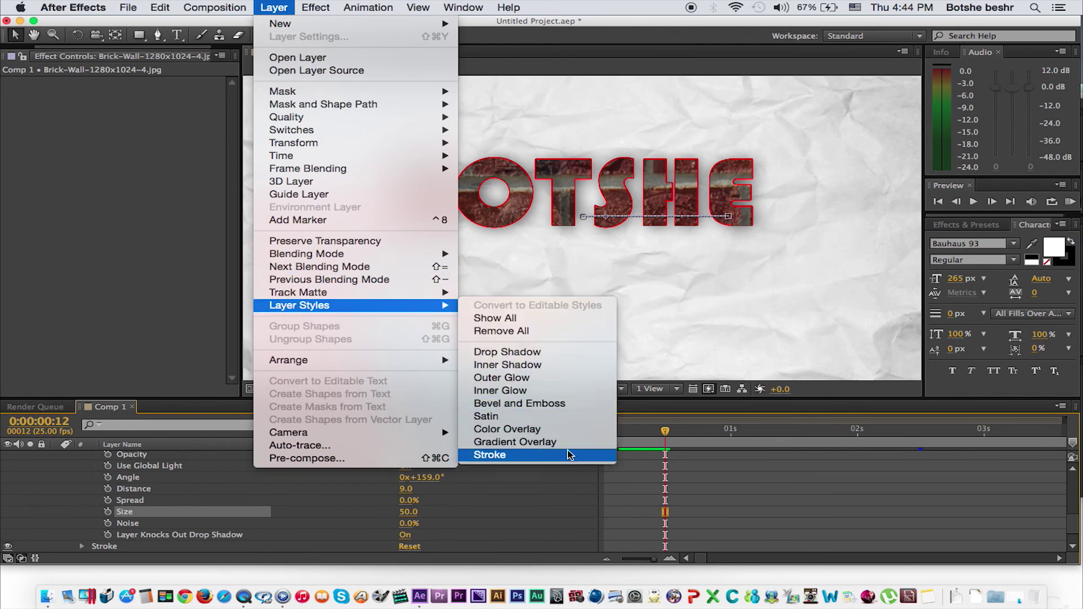
{"action": "left_click", "coordinate": [564, 455]}
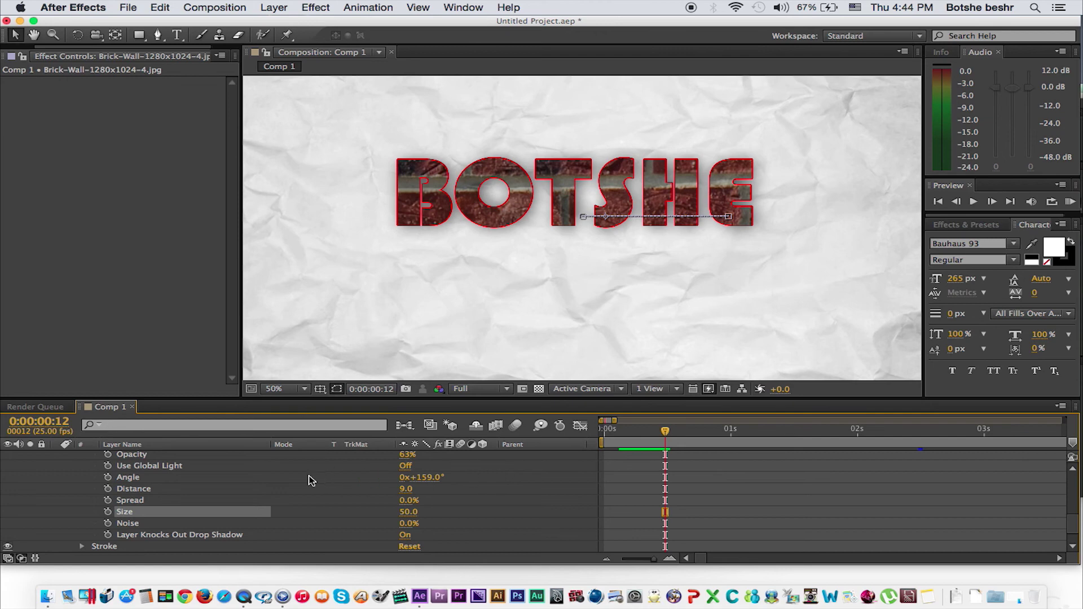